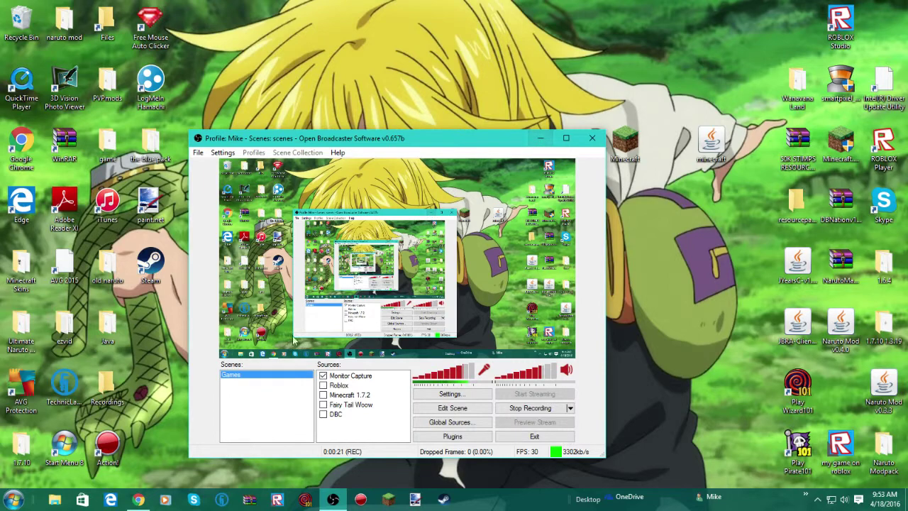
# Download the OBS Classic Windows 7/8/10 installer, pausing and resuming it, then launch the finished file.
pyautogui.click(139, 500)
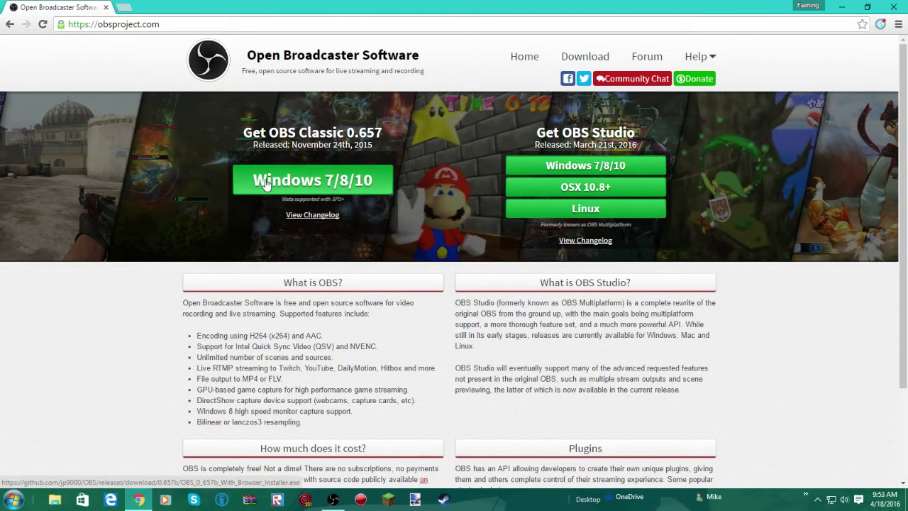
pyautogui.rightClick(290, 182)
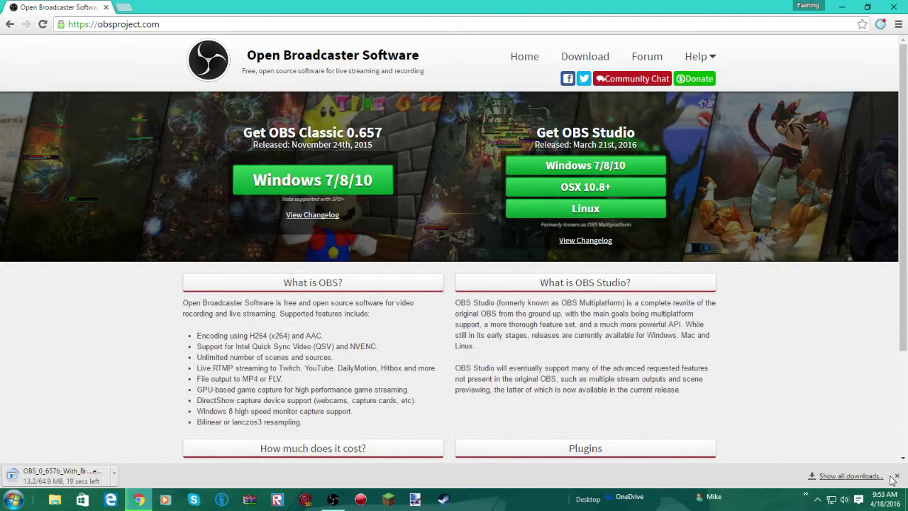
pyautogui.click(113, 471)
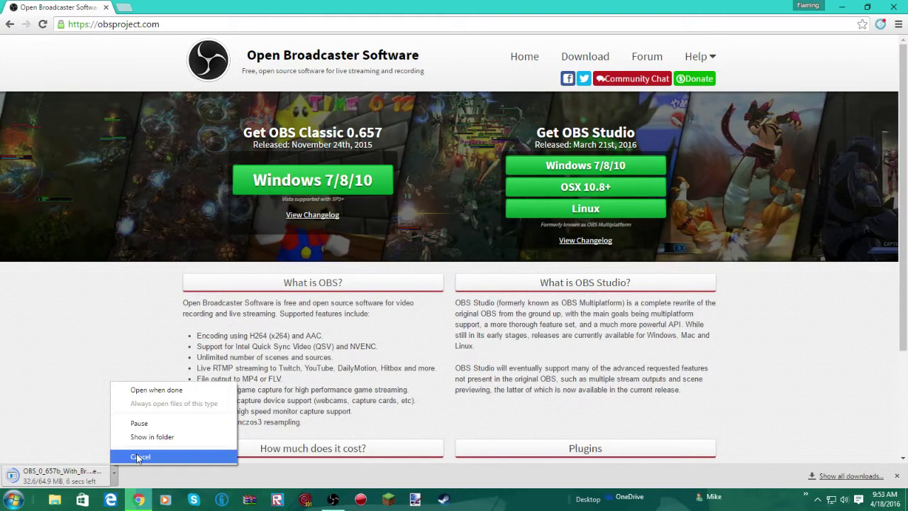
pyautogui.click(141, 423)
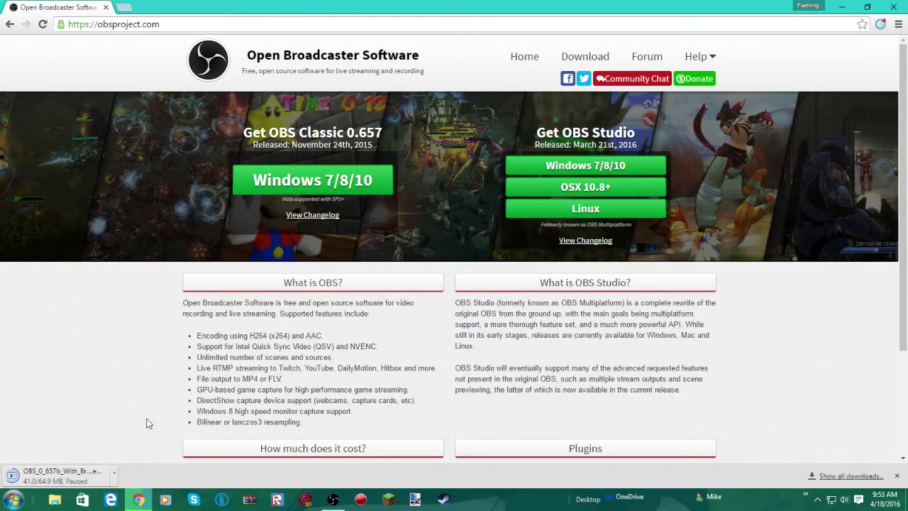
pyautogui.click(114, 471)
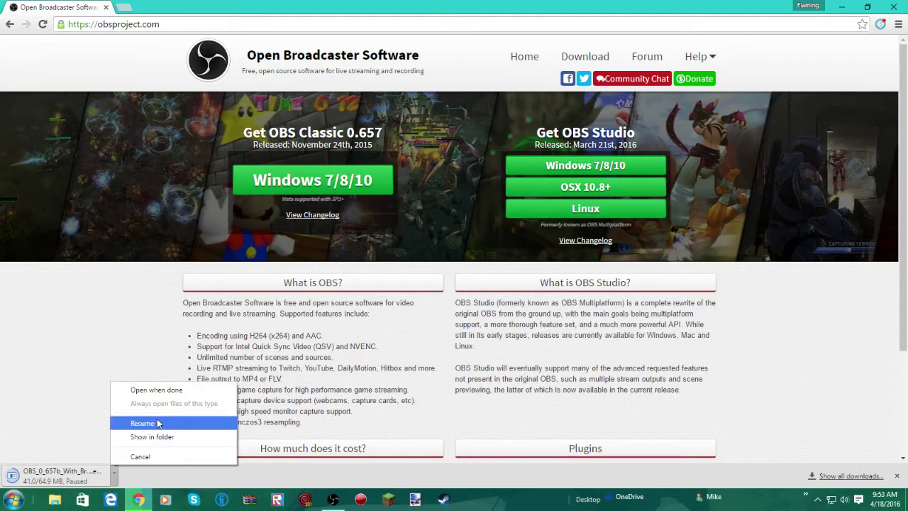
pyautogui.click(156, 423)
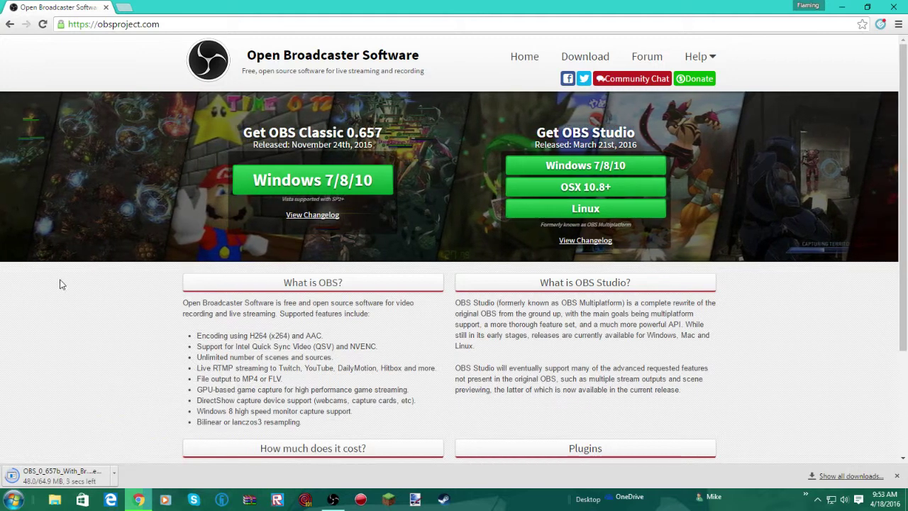
pyautogui.click(115, 475)
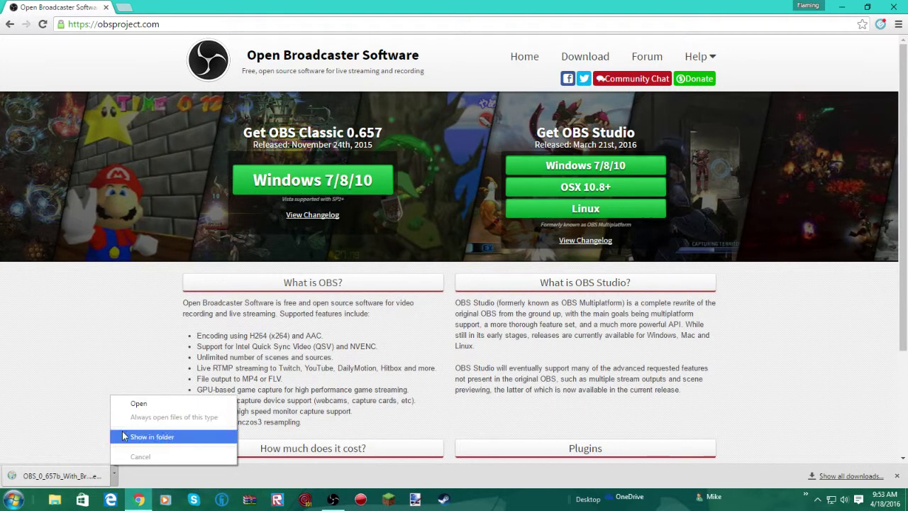
pyautogui.click(134, 403)
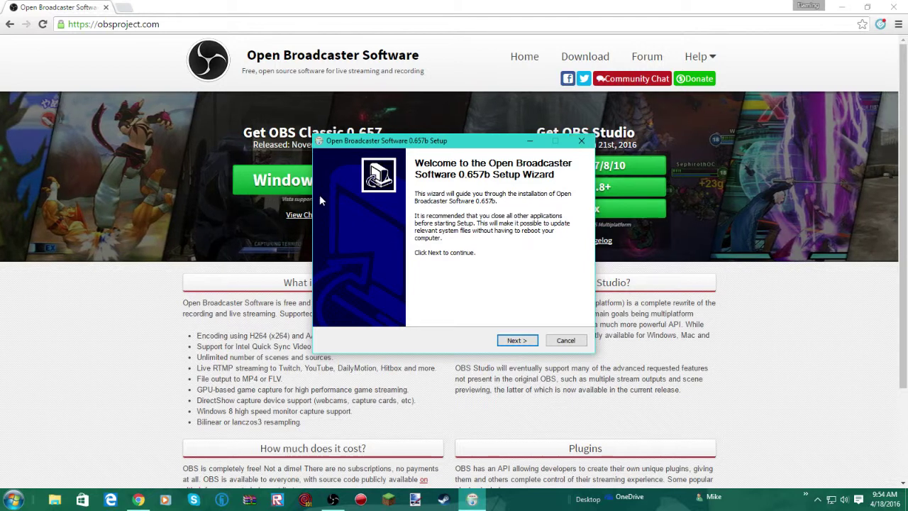
# Close the 0.657b Setup Wizard and confirm quitting without installing.
pyautogui.click(582, 143)
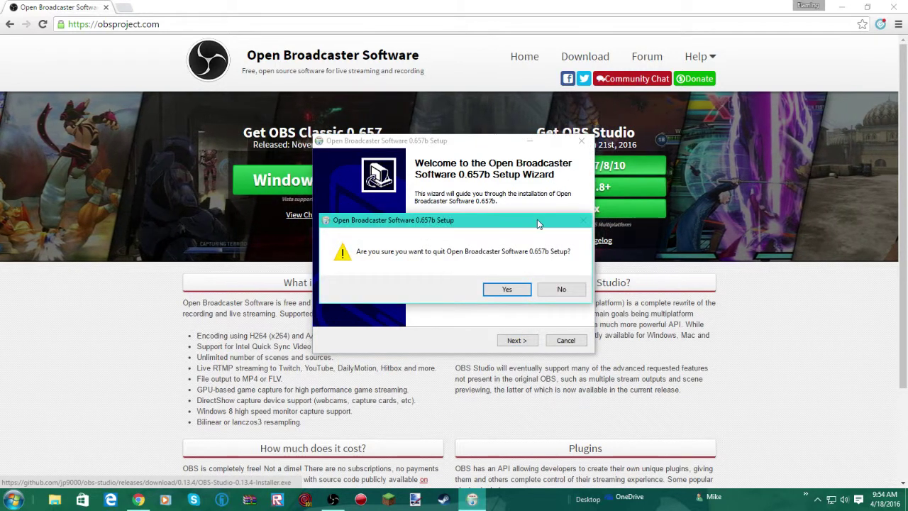
pyautogui.click(517, 288)
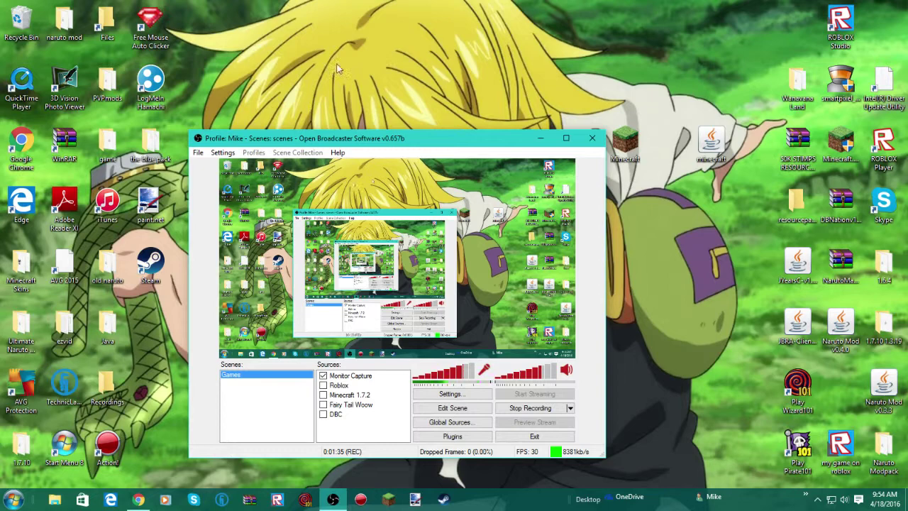
# Reposition the OBS window and bring up its Settings dialog beside it.
pyautogui.moveTo(356, 141); pyautogui.dragTo(331, 90)
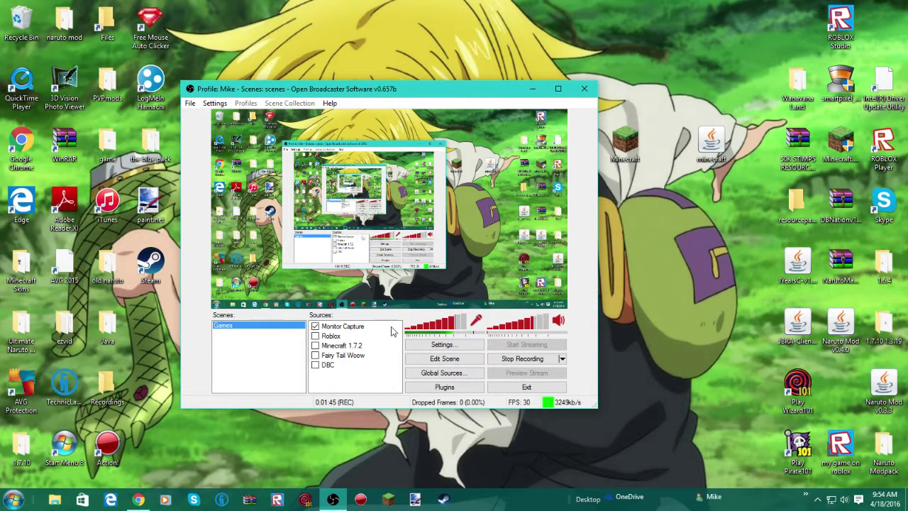
pyautogui.click(419, 346)
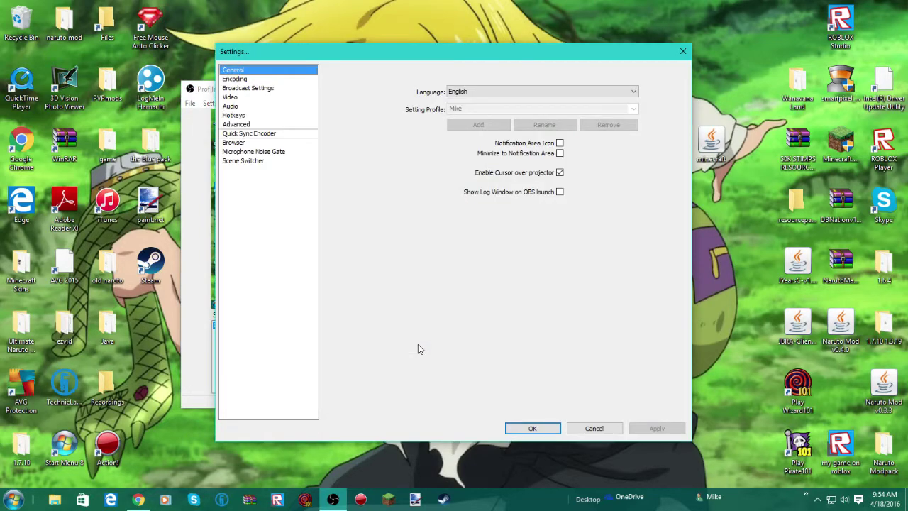
pyautogui.moveTo(328, 47); pyautogui.dragTo(355, 46)
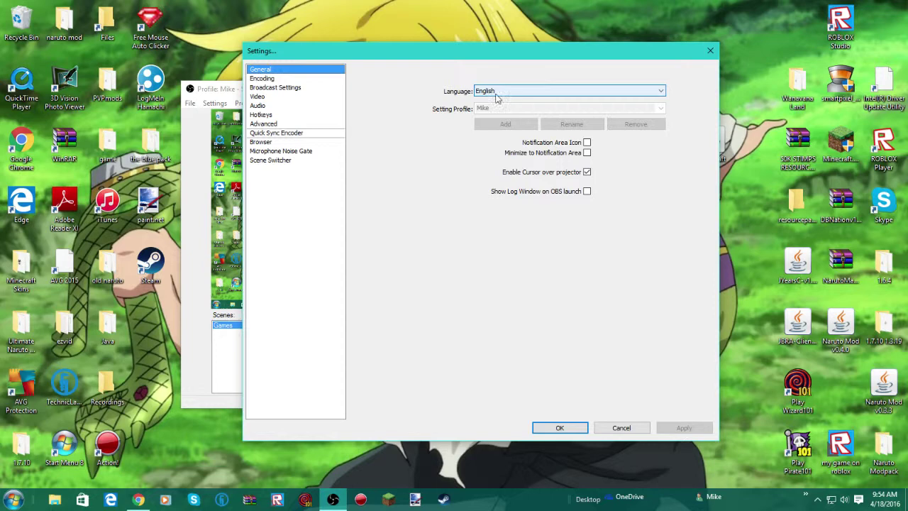
pyautogui.click(262, 79)
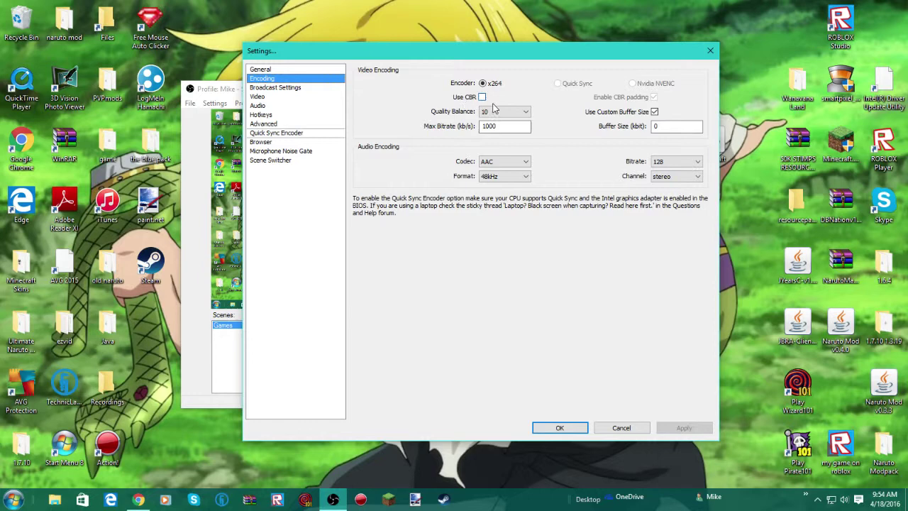
# Set the Broadcast Settings mode to File Output Only.
pyautogui.moveTo(496, 114)
pyautogui.moveTo(484, 127)
pyautogui.click(272, 86)
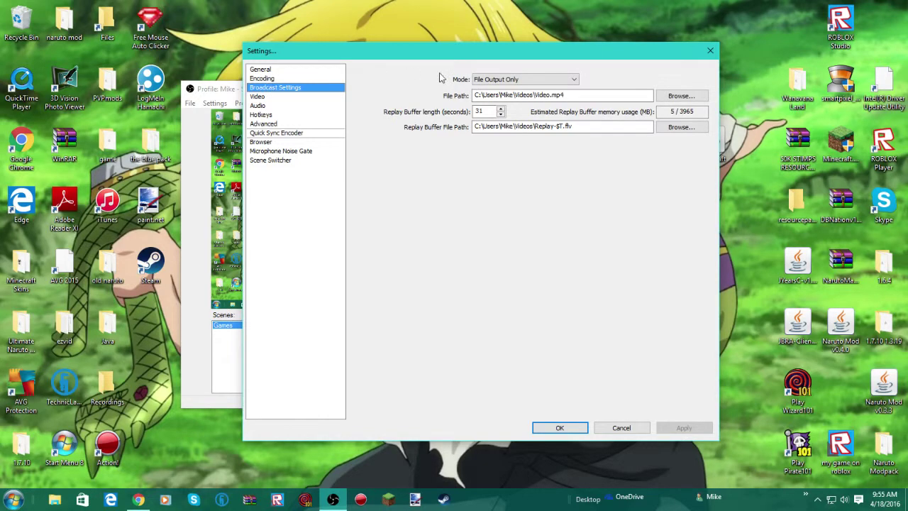
pyautogui.click(496, 79)
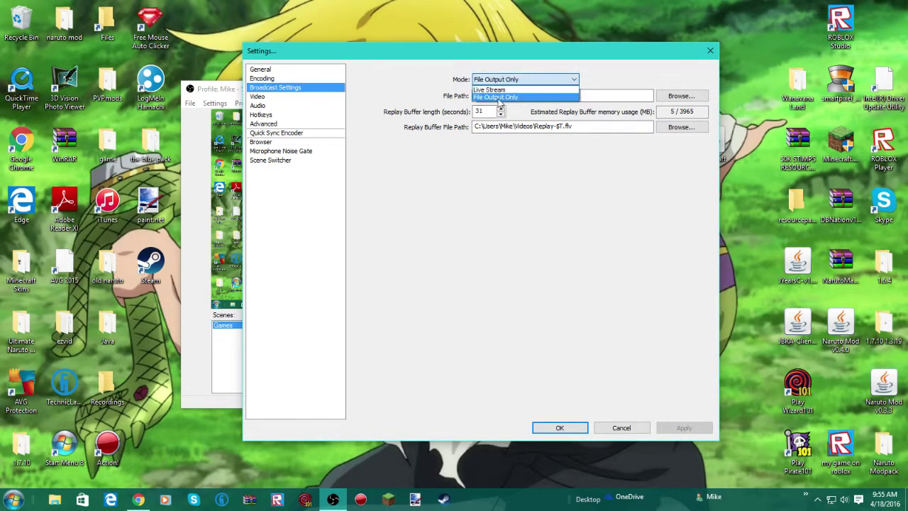
pyautogui.click(498, 99)
pyautogui.click(492, 82)
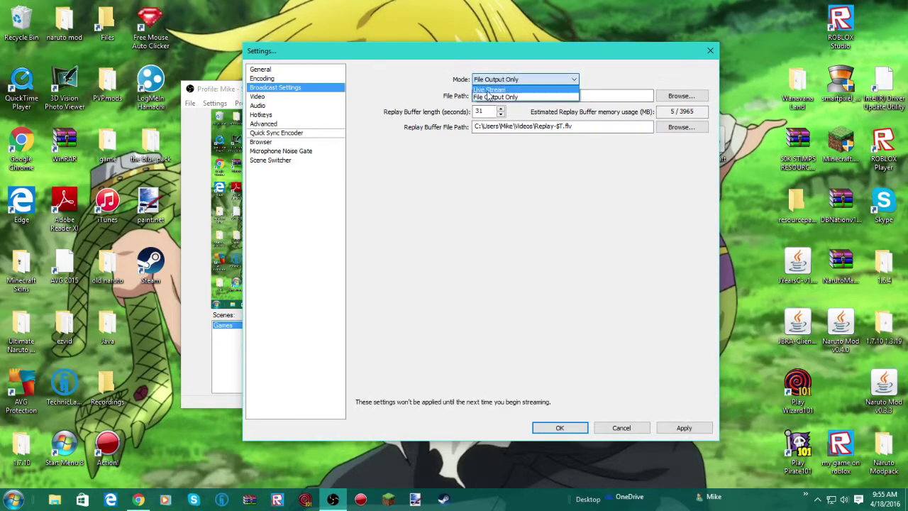
pyautogui.click(488, 89)
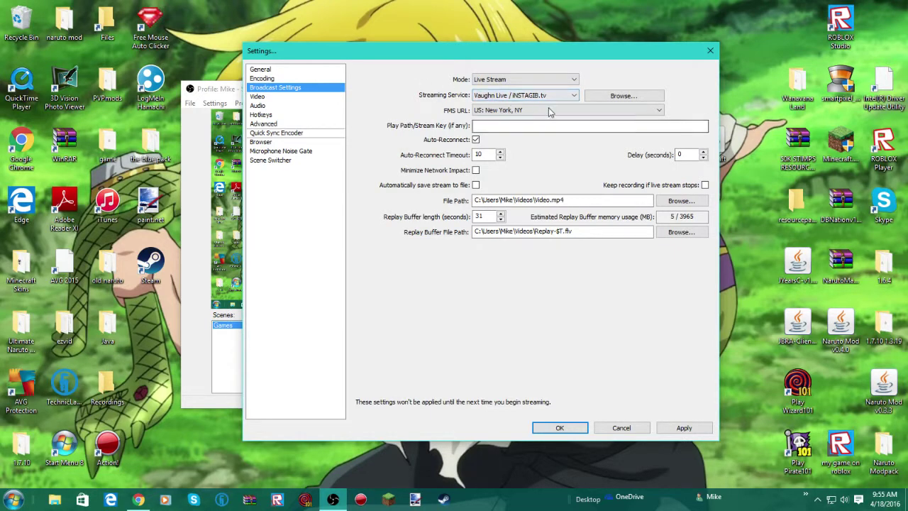
pyautogui.click(479, 82)
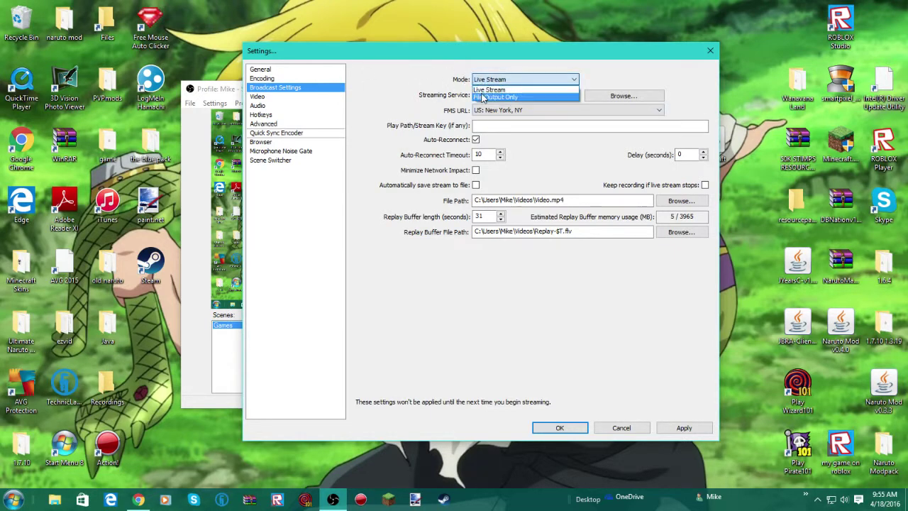
pyautogui.click(491, 99)
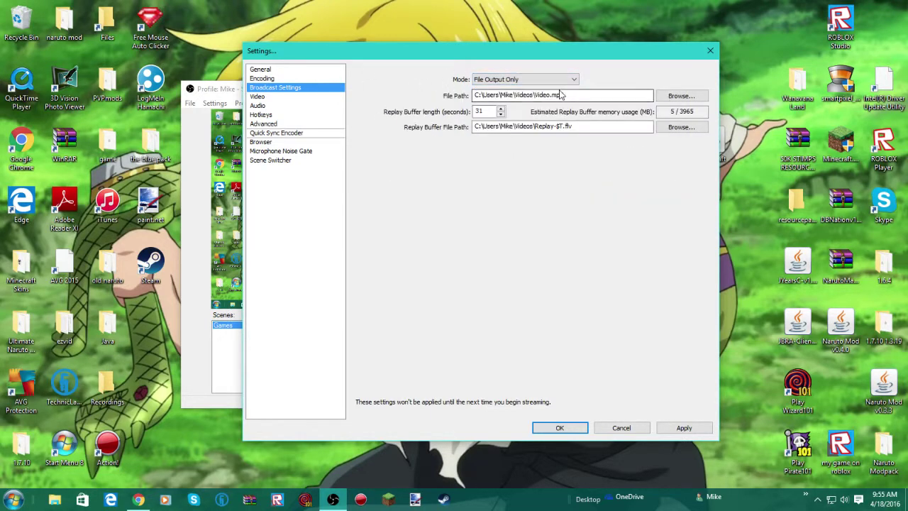
# Save recordings as Video.mp4 in the Videos folder and apply the settings.
pyautogui.click(673, 97)
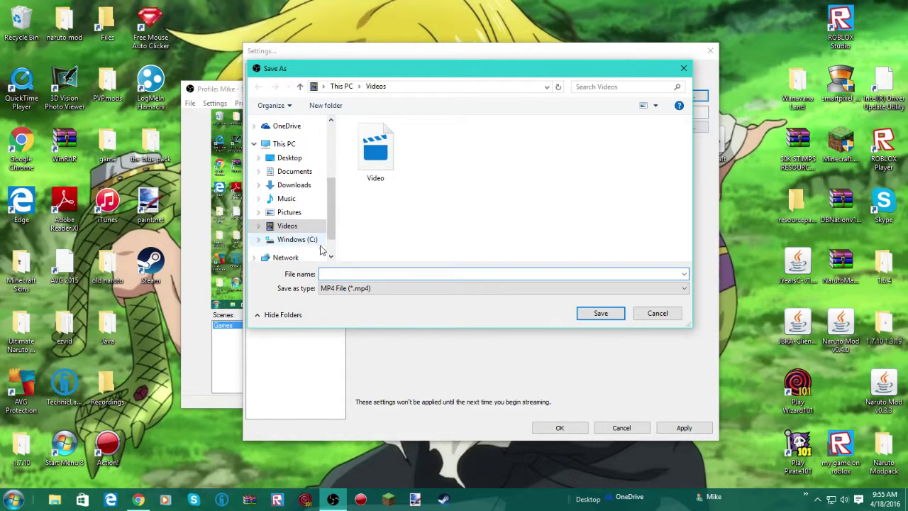
pyautogui.click(289, 190)
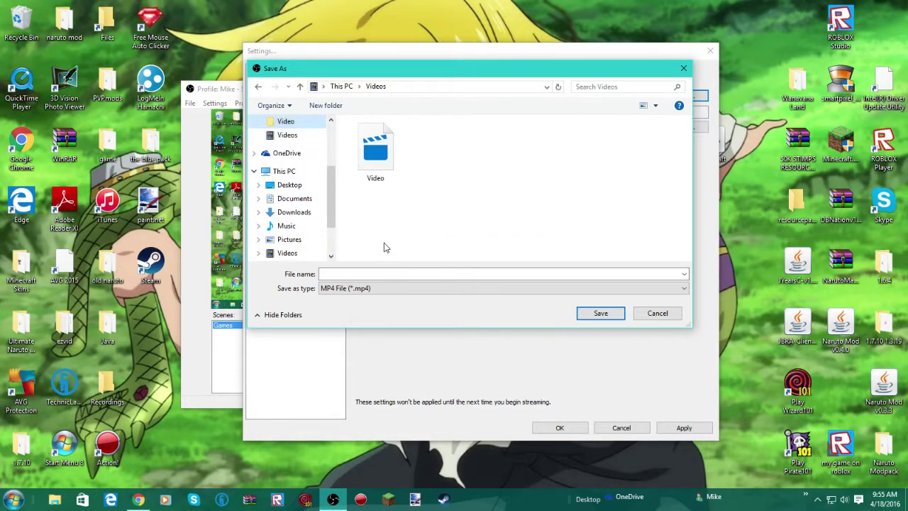
pyautogui.click(405, 274)
pyautogui.write('Video')
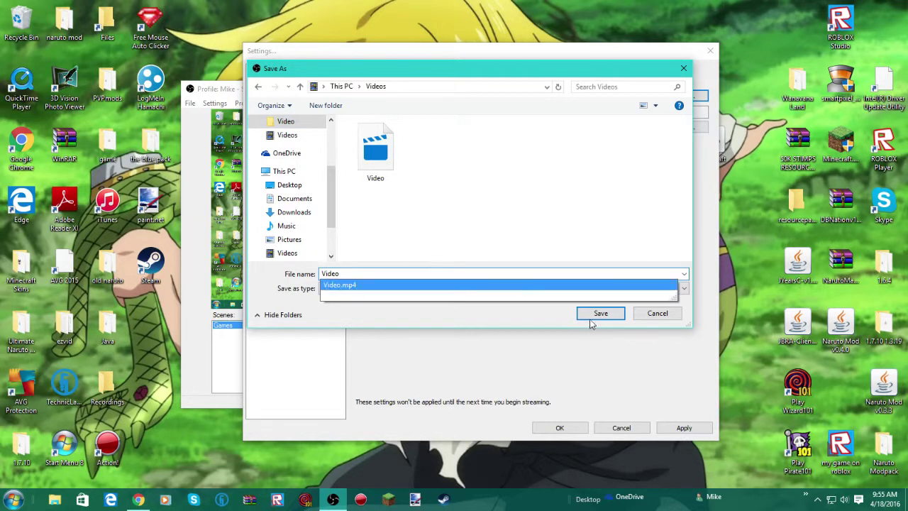
pyautogui.click(599, 313)
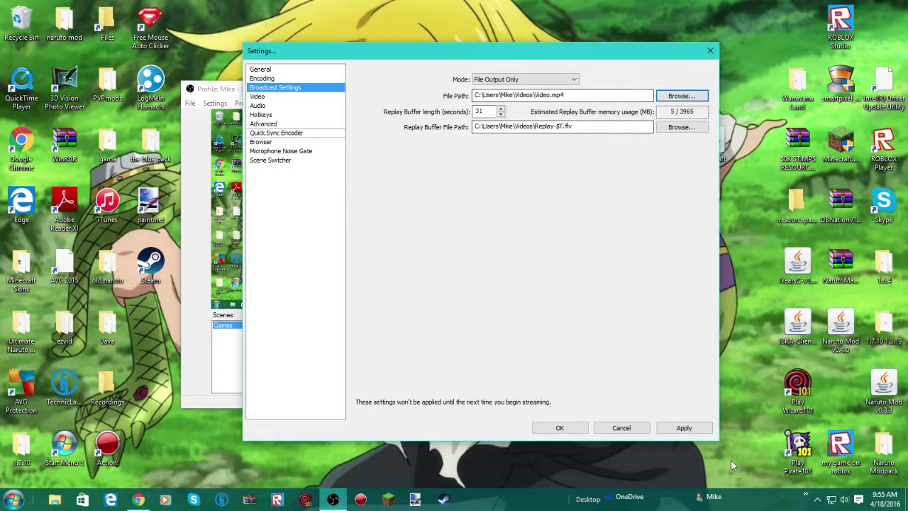
pyautogui.click(682, 428)
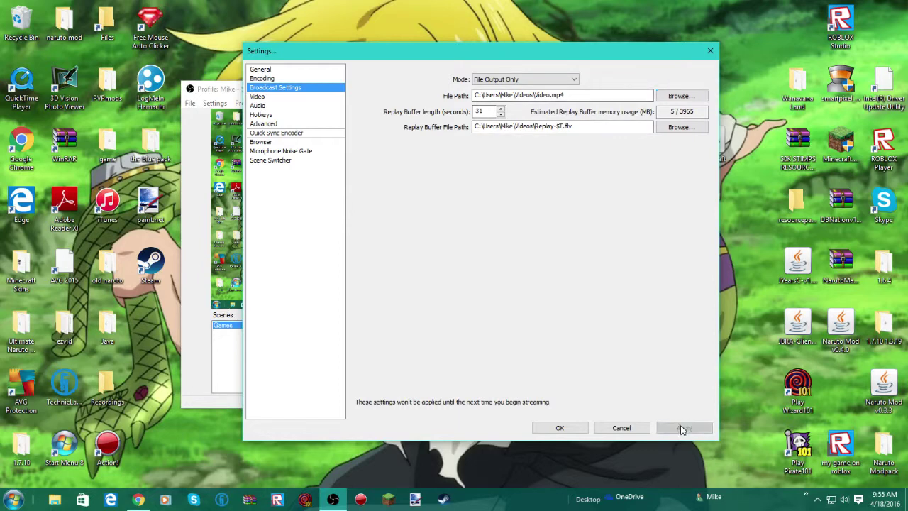
# Downscale the 1600x900 video output to 1.25 (1280x720) with the Bilinear filter and apply.
pyautogui.click(258, 97)
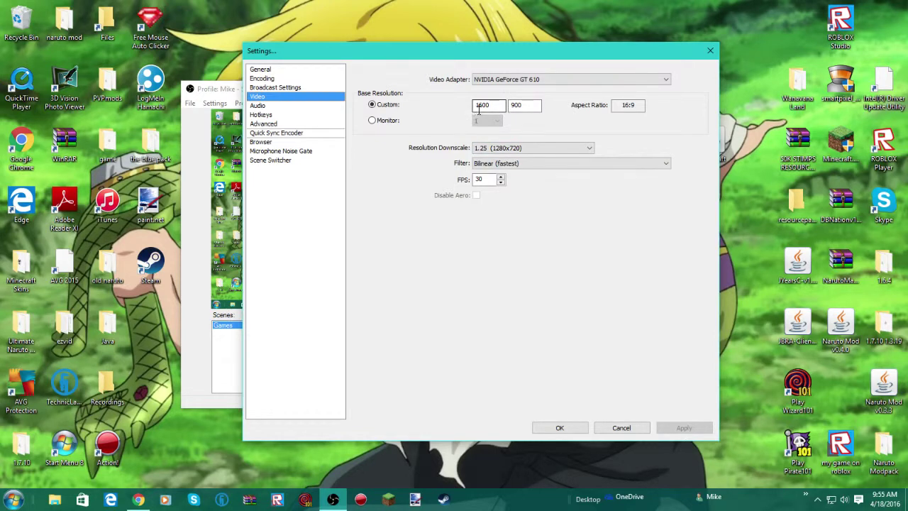
pyautogui.click(524, 105)
pyautogui.click(534, 149)
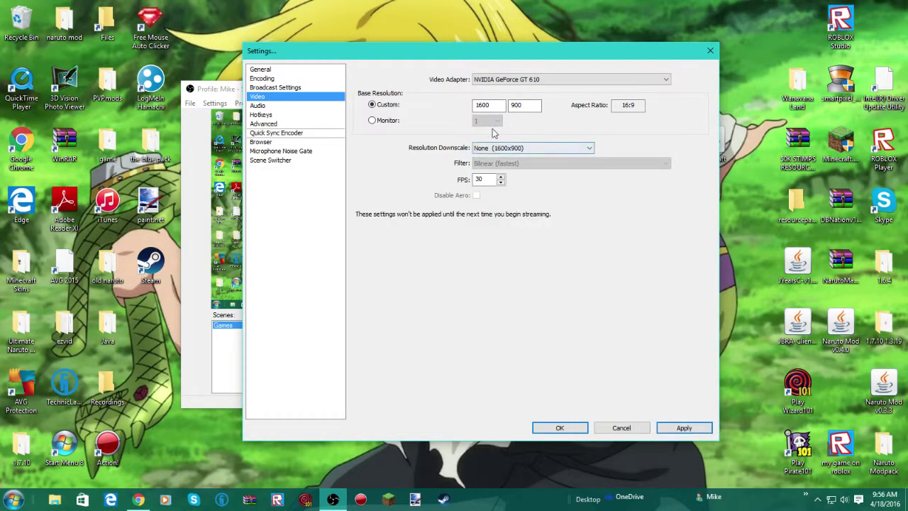
pyautogui.click(542, 145)
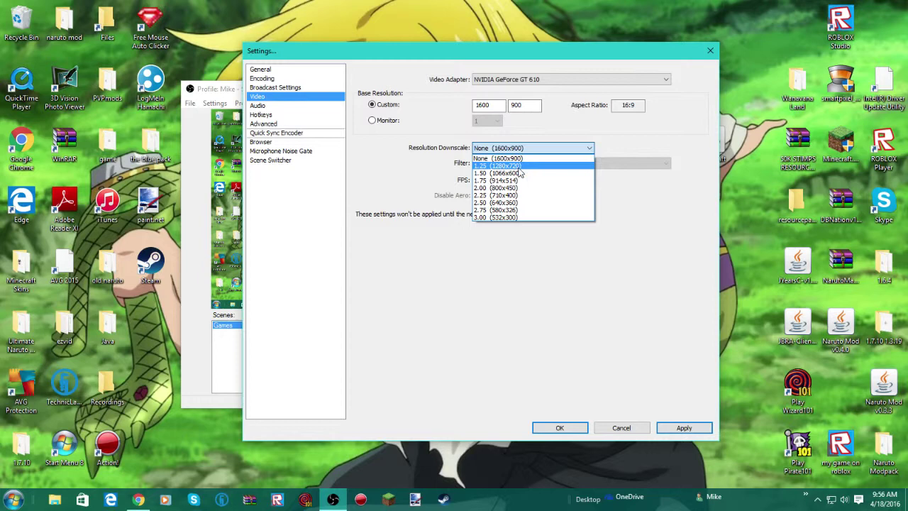
pyautogui.click(518, 167)
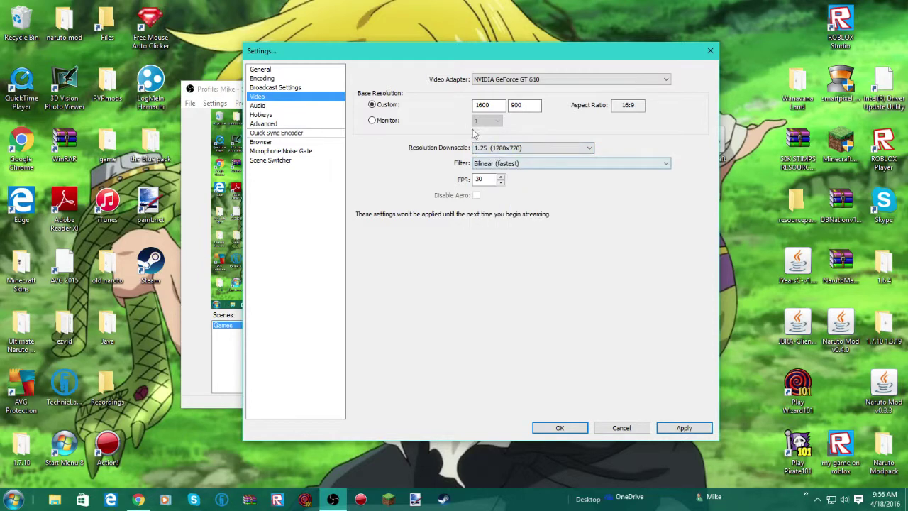
pyautogui.click(502, 165)
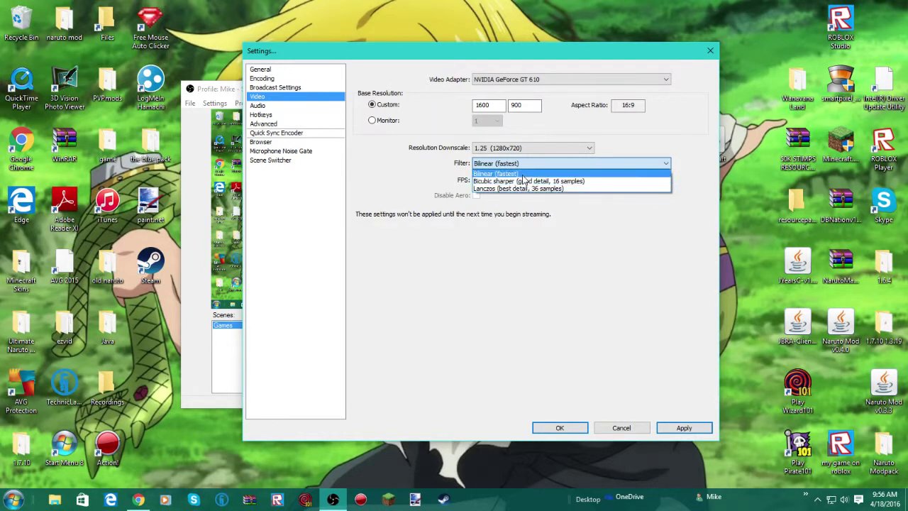
pyautogui.click(525, 174)
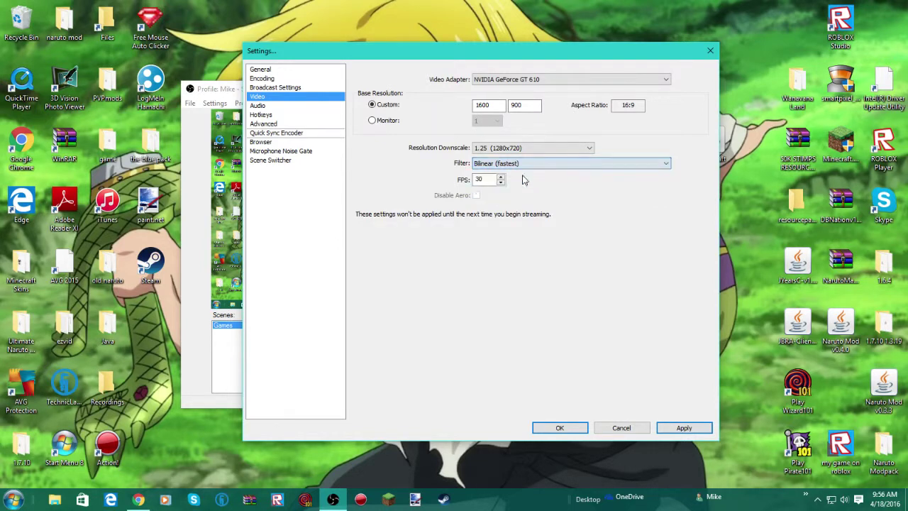
pyautogui.click(685, 427)
pyautogui.click(263, 106)
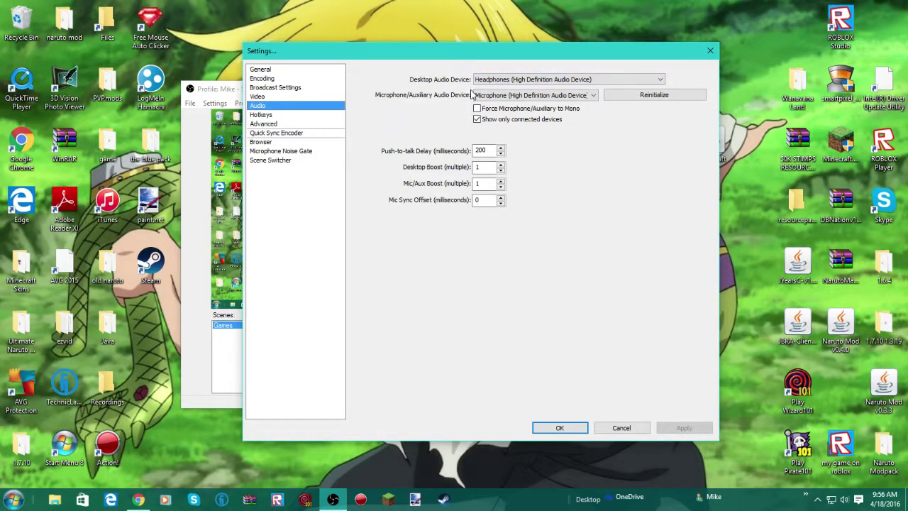
# Review the Hotkeys page, then move on to the Advanced settings page.
pyautogui.click(282, 115)
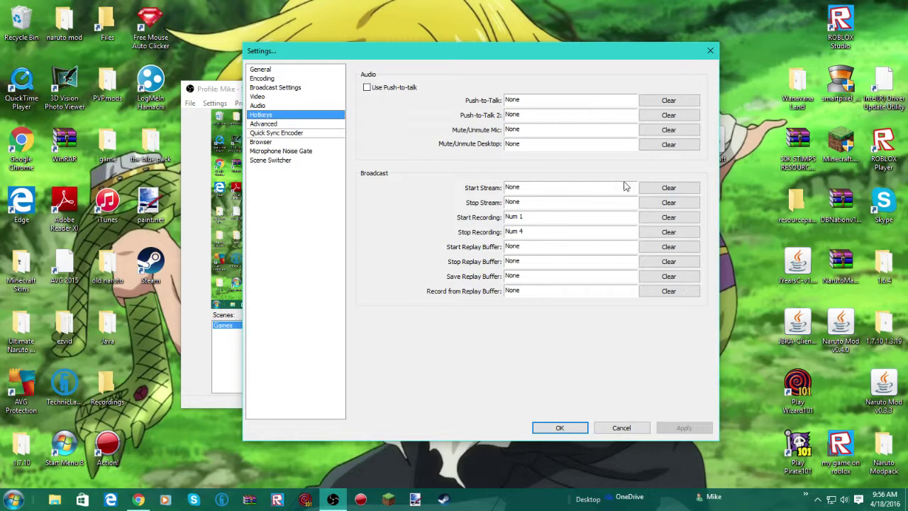
pyautogui.click(257, 124)
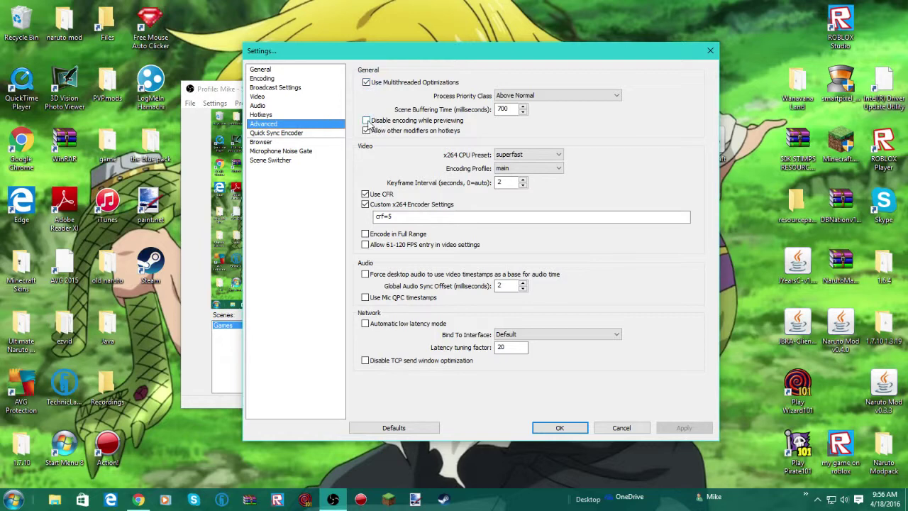
# Keep Above Normal process priority and change the x264 preset from ultrafast to superfast.
pyautogui.click(516, 99)
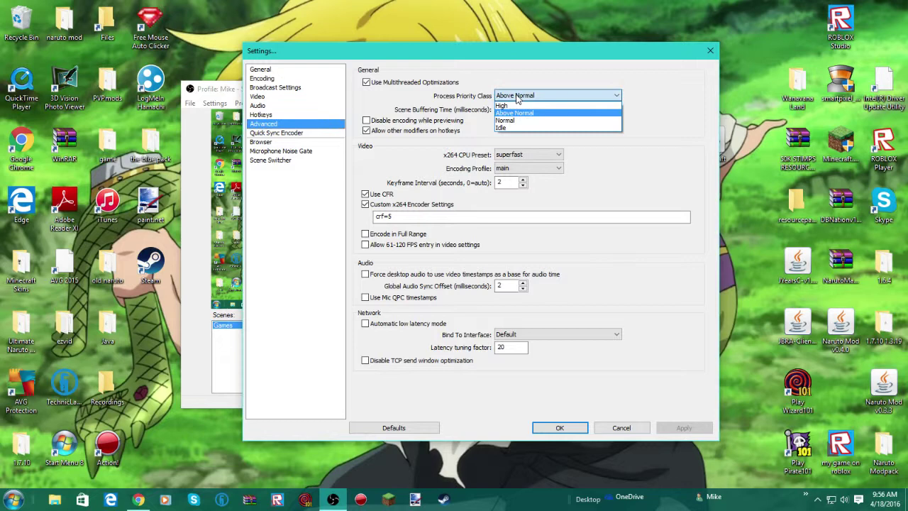
pyautogui.click(510, 113)
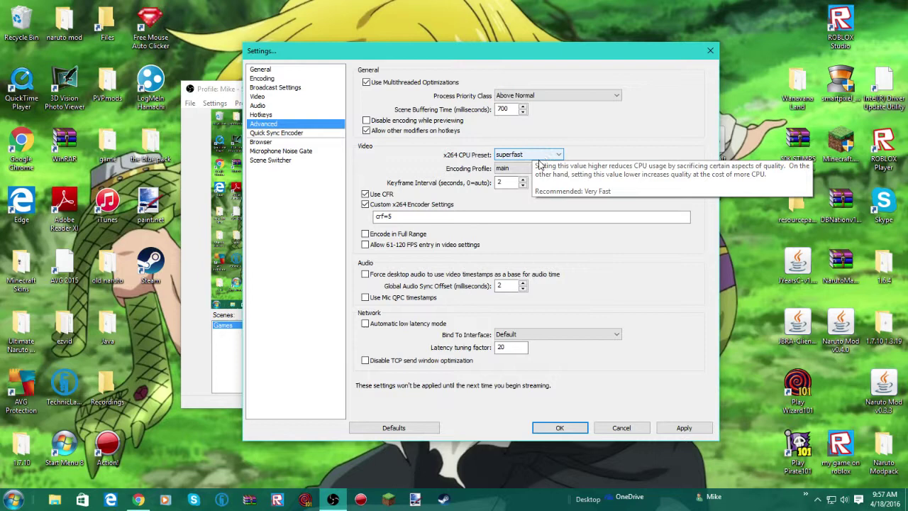
pyautogui.click(539, 157)
pyautogui.click(535, 164)
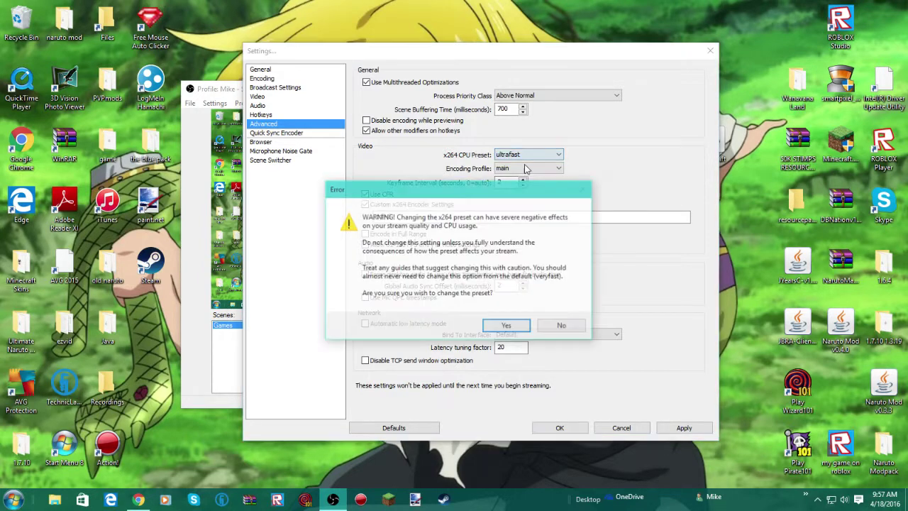
pyautogui.click(507, 325)
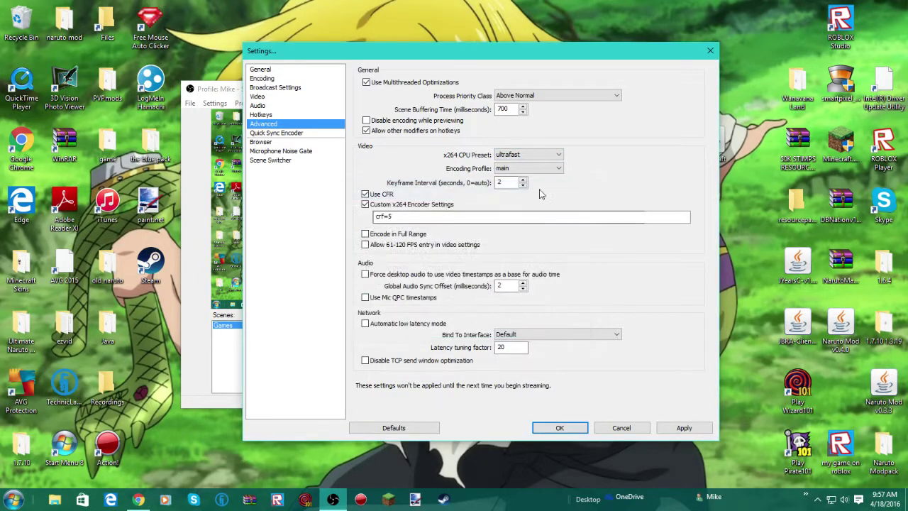
pyautogui.click(518, 154)
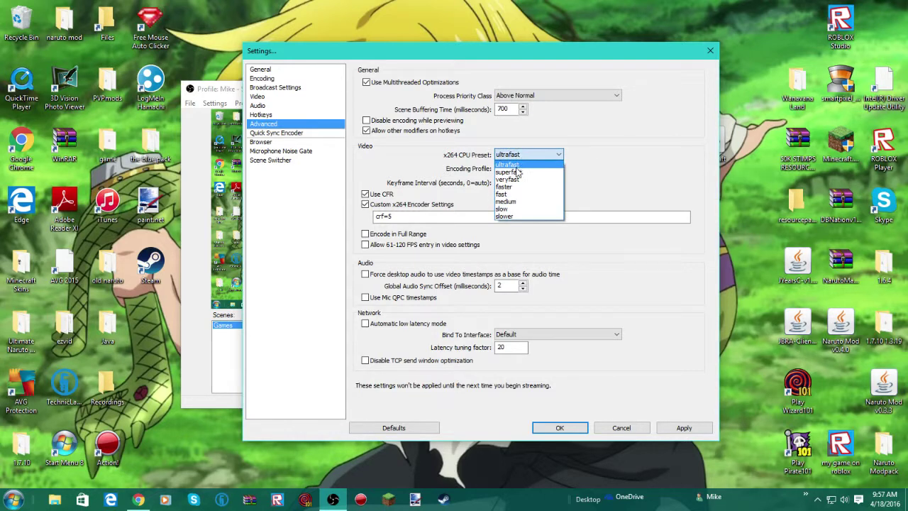
pyautogui.click(519, 171)
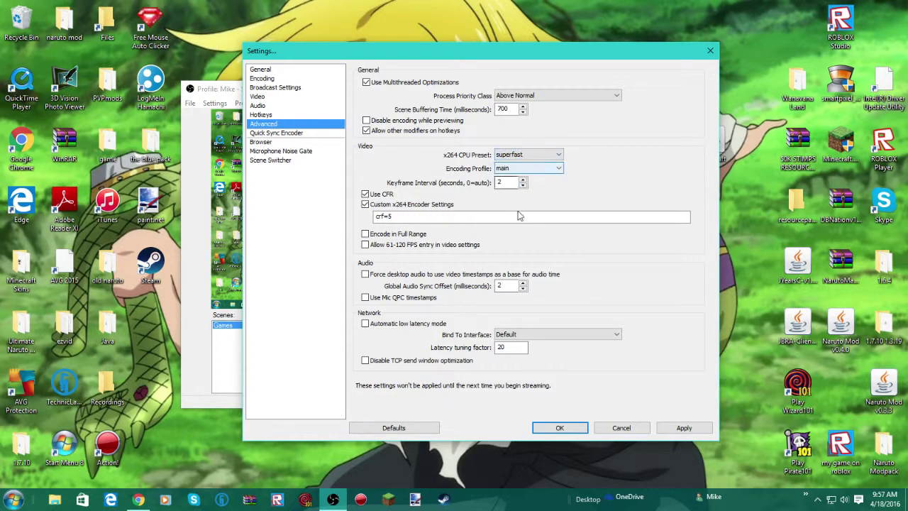
# Try the faster and veryfast presets, settle on superfast with main profile, and apply.
pyautogui.click(514, 155)
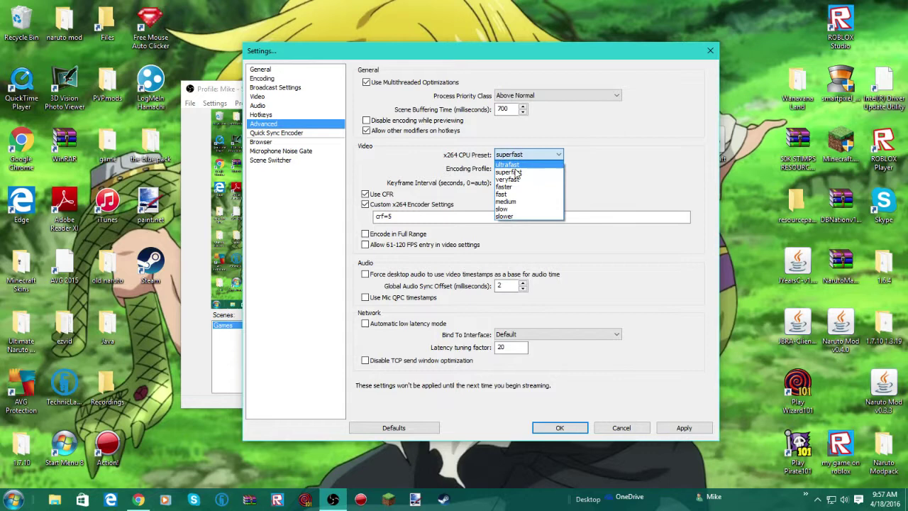
pyautogui.click(519, 190)
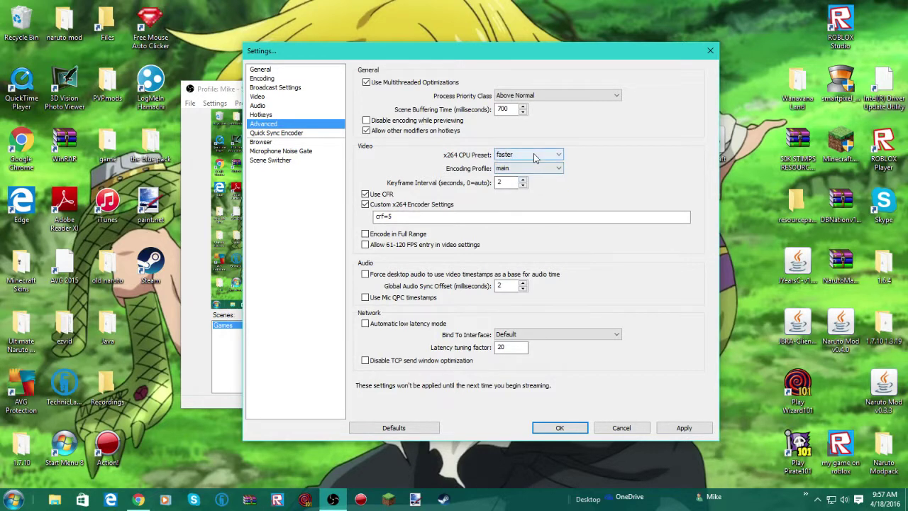
pyautogui.click(528, 155)
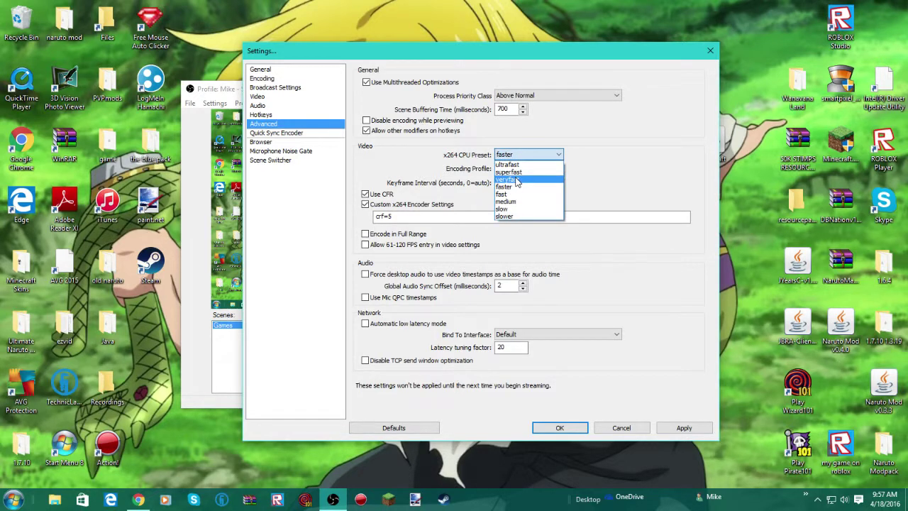
pyautogui.click(515, 178)
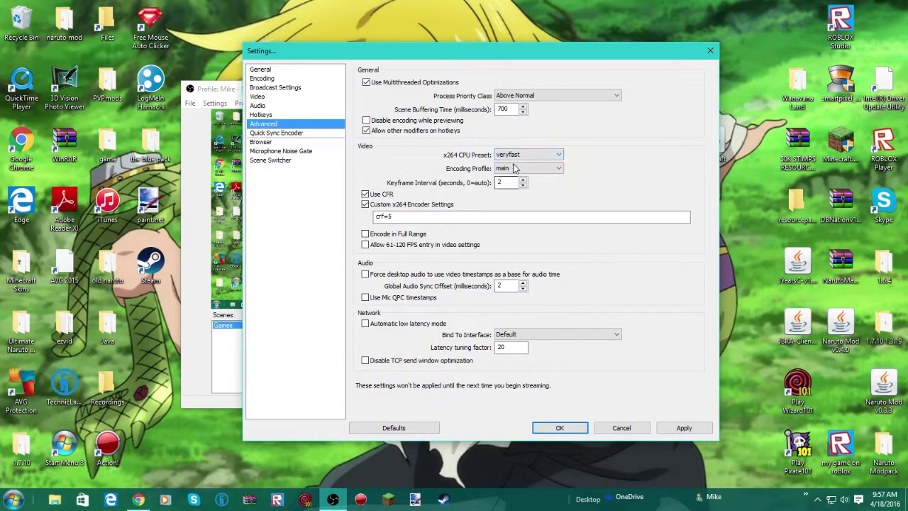
pyautogui.click(519, 155)
pyautogui.click(514, 169)
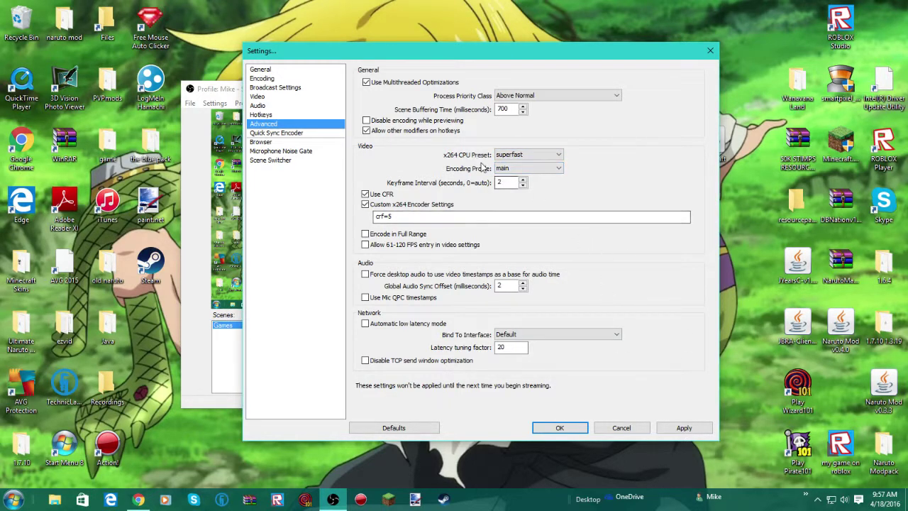
pyautogui.click(519, 171)
pyautogui.click(512, 177)
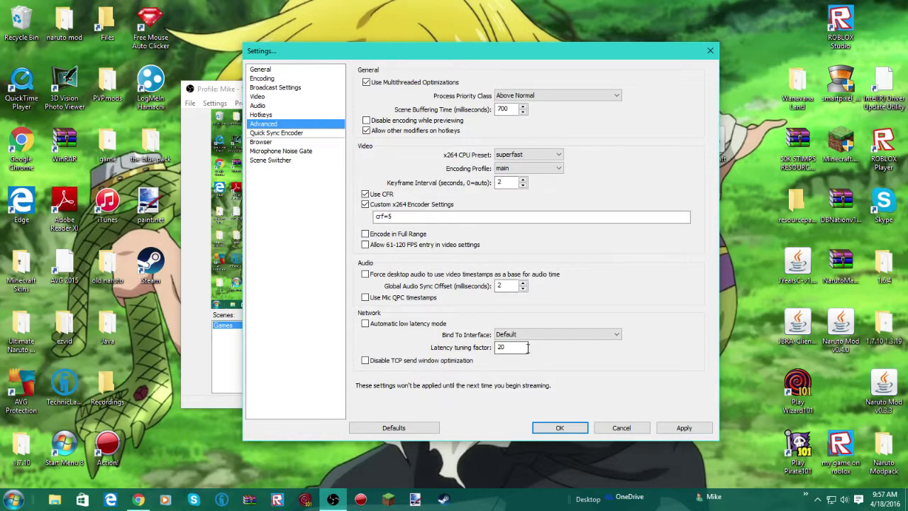
pyautogui.click(683, 429)
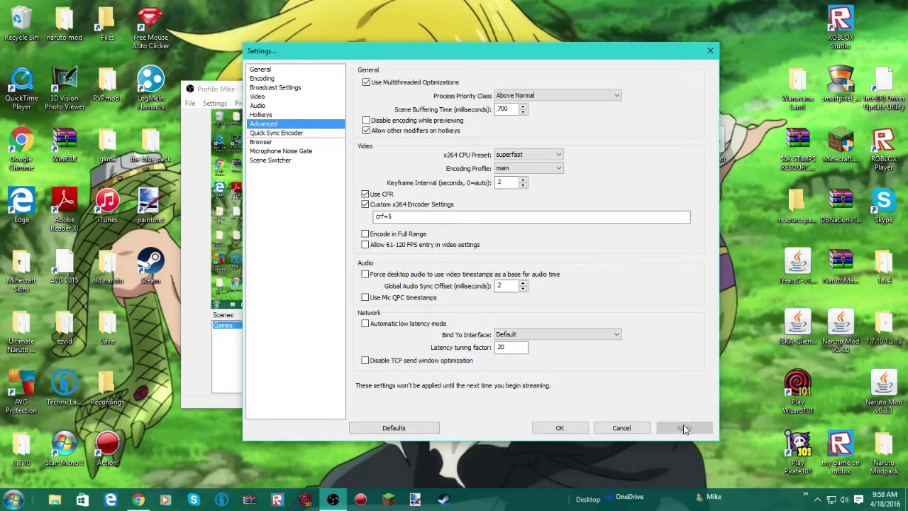
# Close the settings with OK and add a new scene named 'Tutorial'.
pyautogui.click(559, 428)
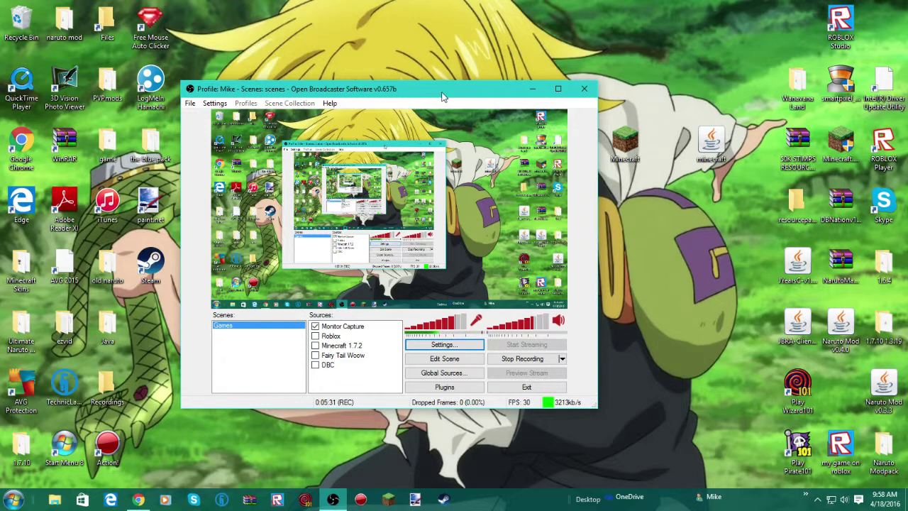
pyautogui.rightClick(235, 360)
pyautogui.click(264, 363)
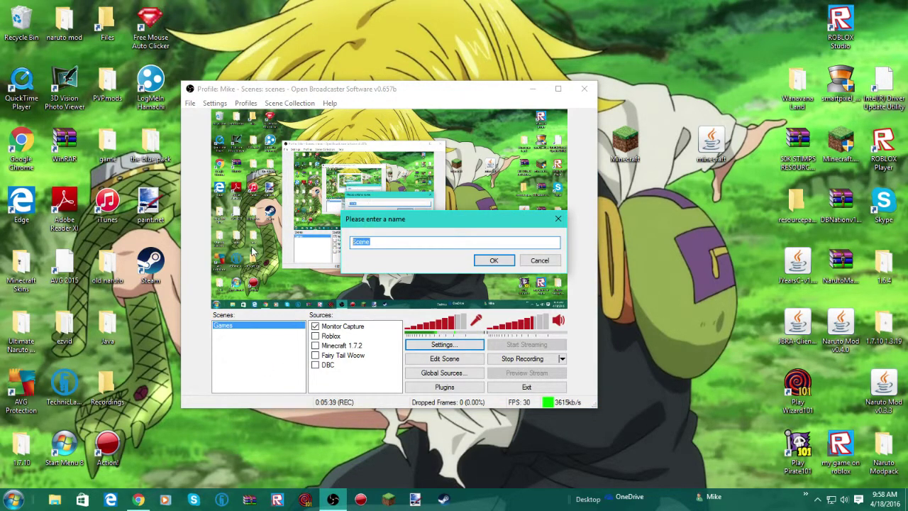
pyautogui.write('Tutoria')
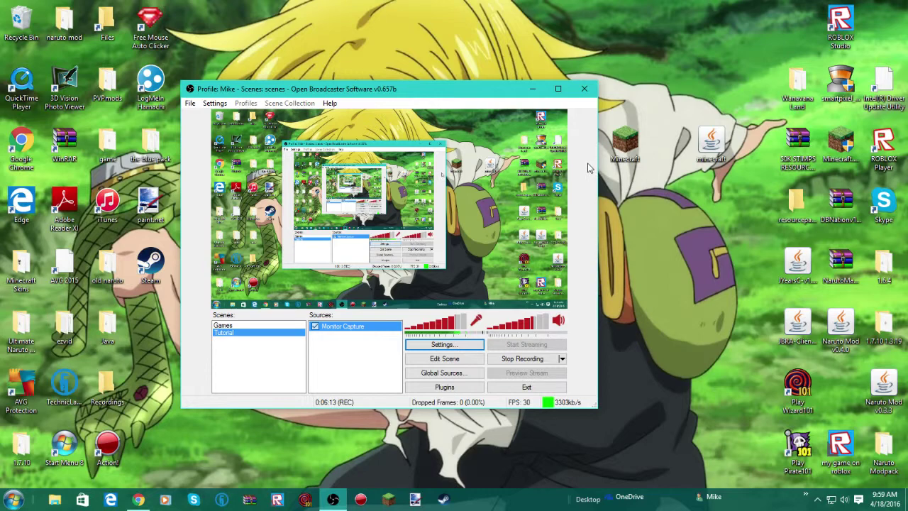
# Place the Minecraft Launcher window to the right of the OBS window.
pyautogui.click(626, 141)
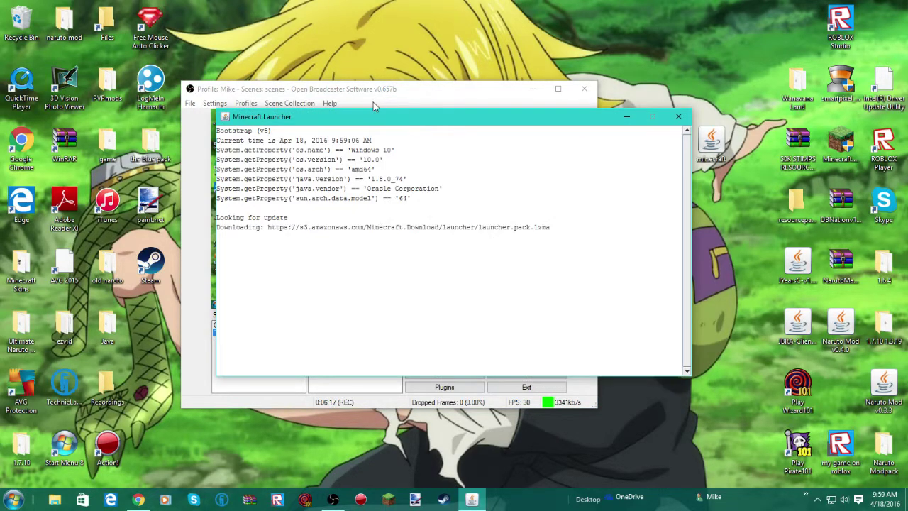
pyautogui.moveTo(354, 115); pyautogui.dragTo(699, 112)
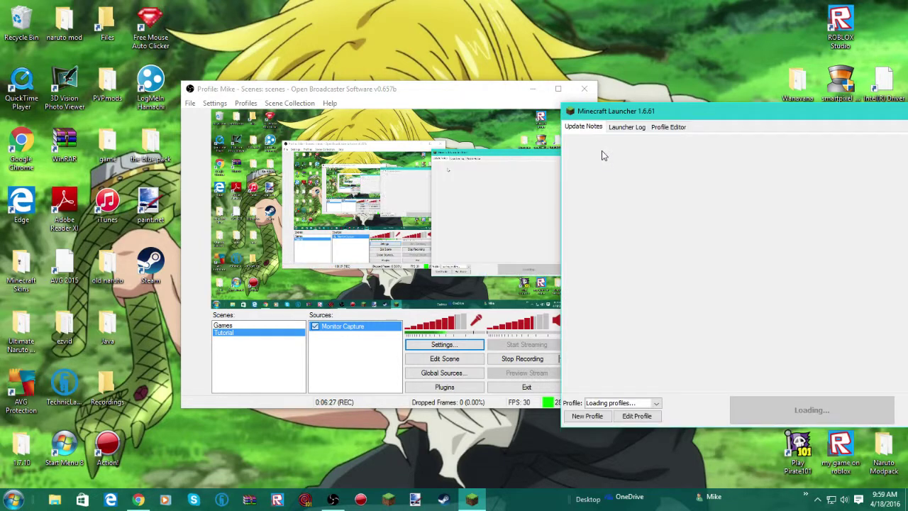
pyautogui.moveTo(626, 111); pyautogui.dragTo(551, 82)
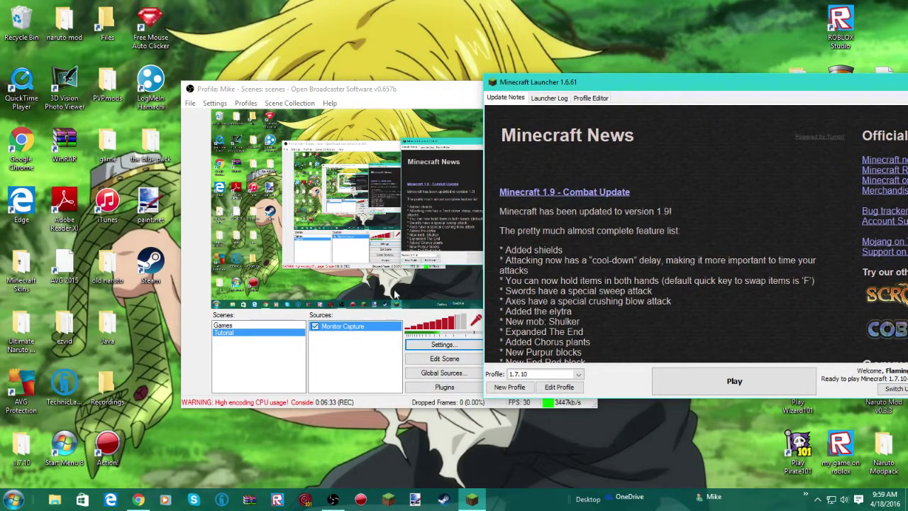
# Add a Game Capture source named 'Minecraft' to the Tutorial scene.
pyautogui.click(351, 354)
pyautogui.rightClick(351, 352)
pyautogui.moveTo(374, 359)
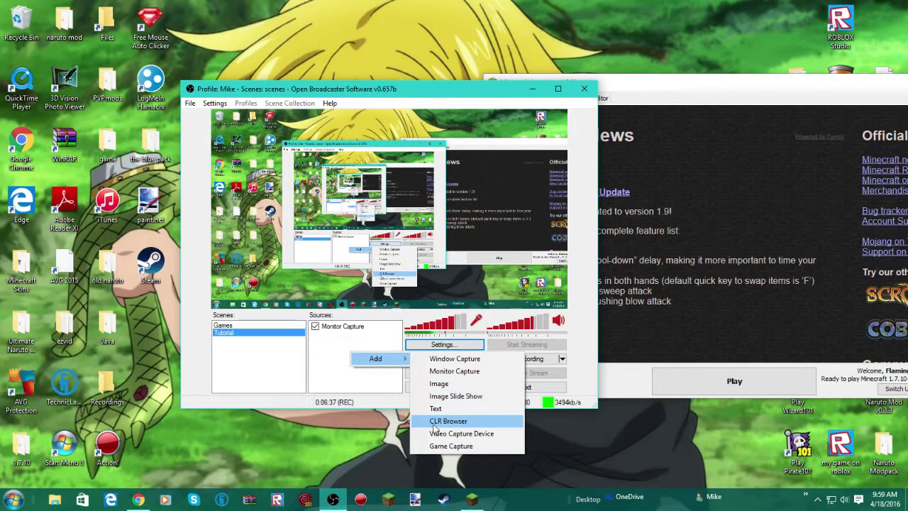
pyautogui.click(449, 446)
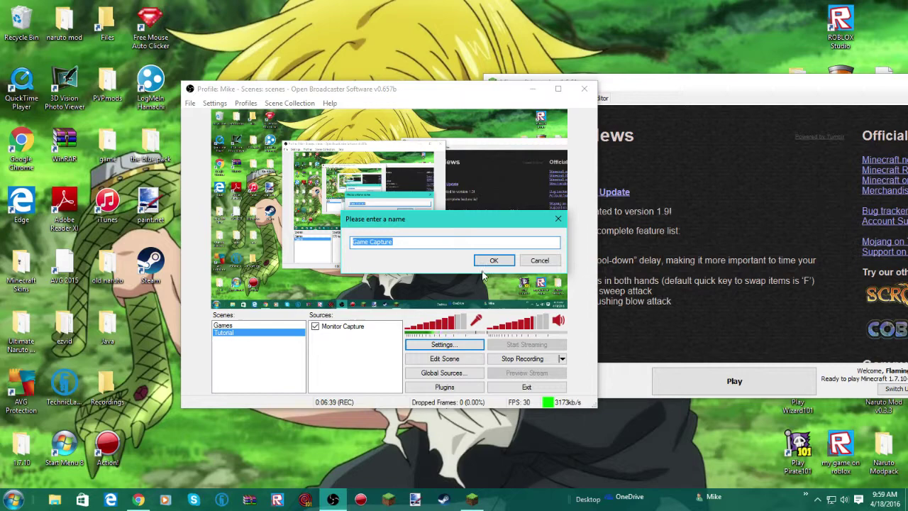
pyautogui.write('Mi')
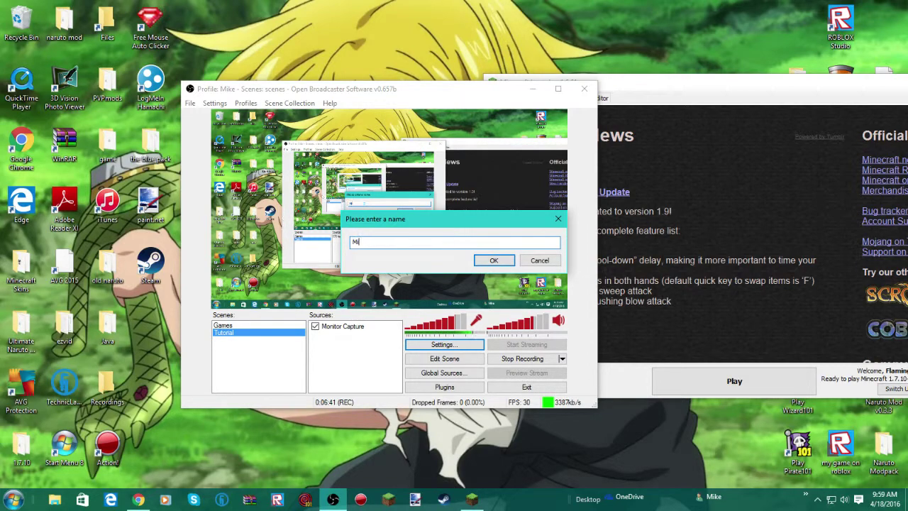
pyautogui.write('necraft')
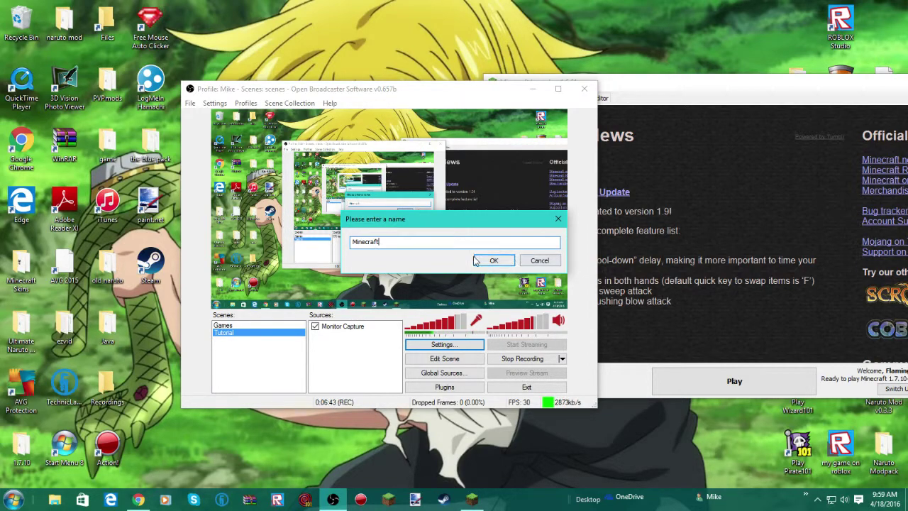
pyautogui.click(491, 260)
# Set the Minecraft source to capture the javaw Minecraft Launcher application and confirm.
pyautogui.moveTo(363, 114); pyautogui.dragTo(209, 122)
pyautogui.click(436, 154)
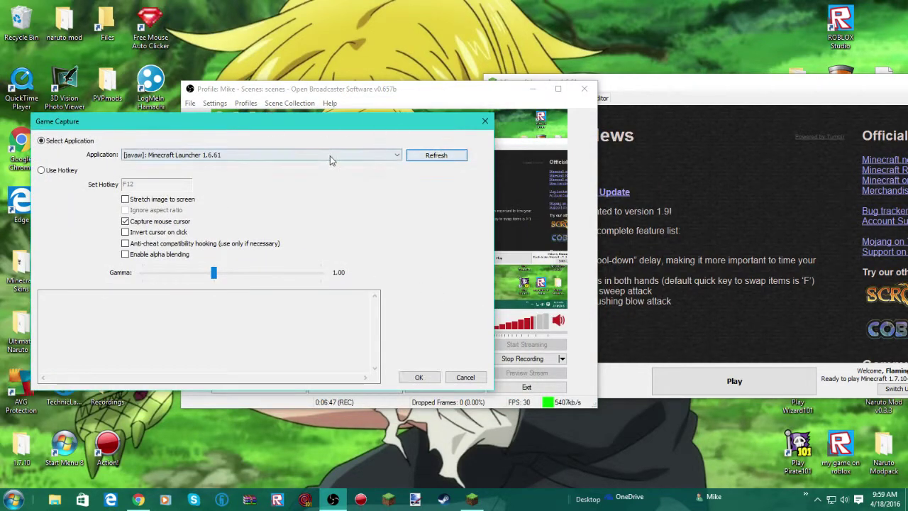
pyautogui.click(325, 154)
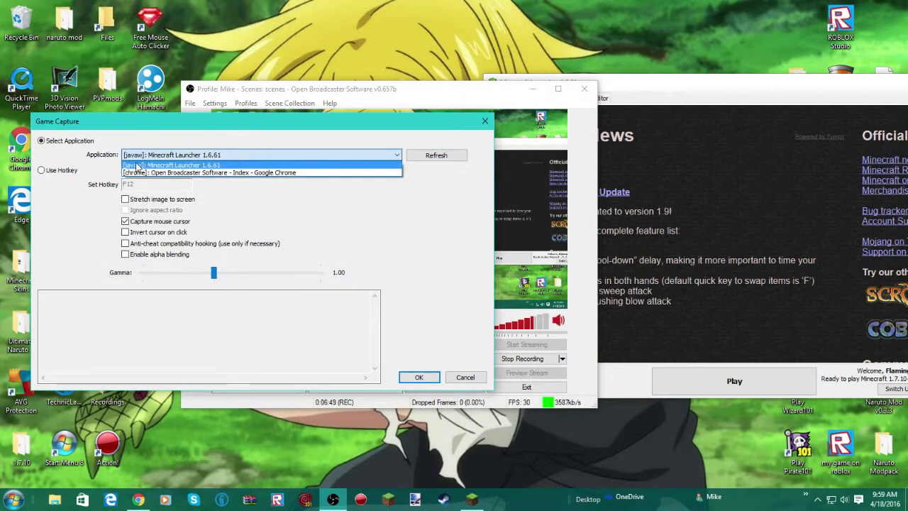
pyautogui.click(216, 167)
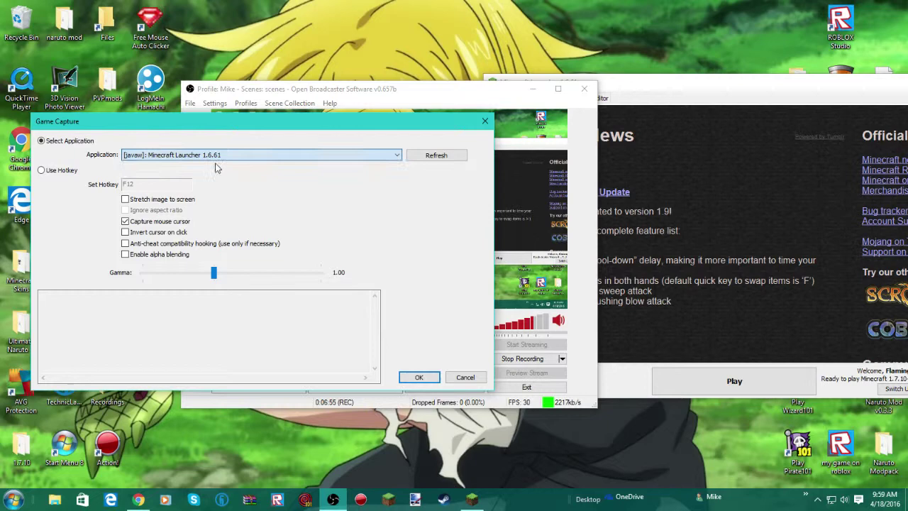
pyautogui.moveTo(243, 130); pyautogui.dragTo(238, 187)
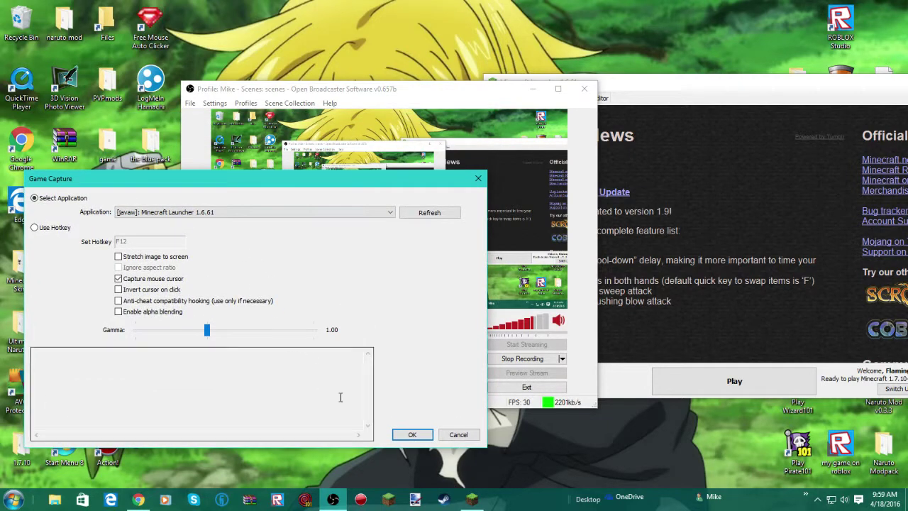
pyautogui.click(414, 434)
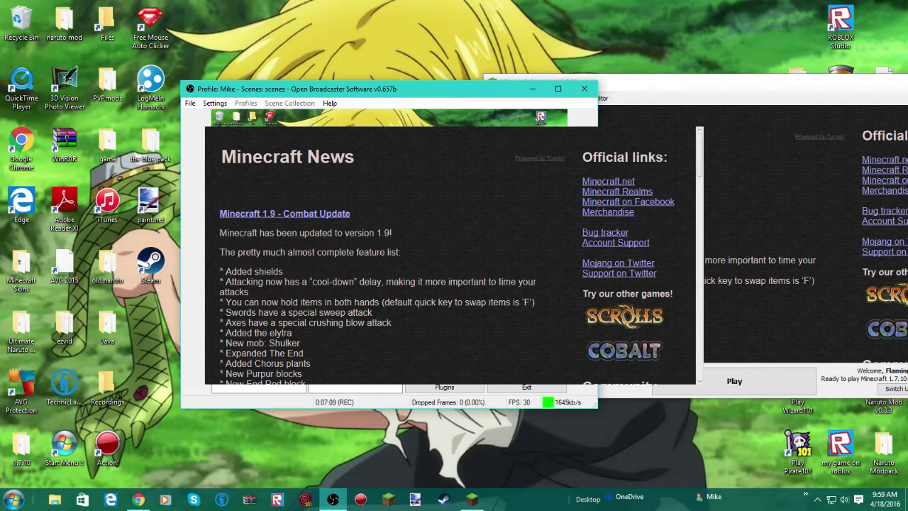
# Reopen the Minecraft source's capture properties to check them, closing without changes.
pyautogui.click(668, 90)
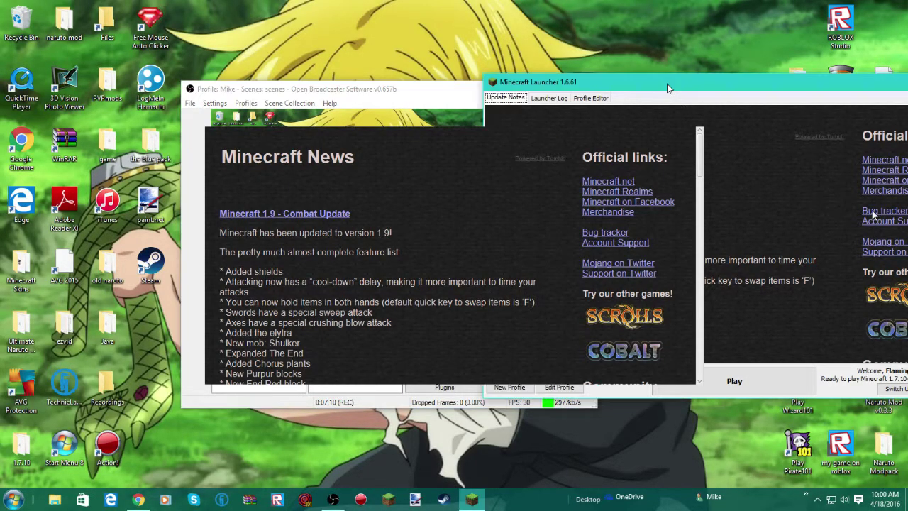
pyautogui.click(424, 94)
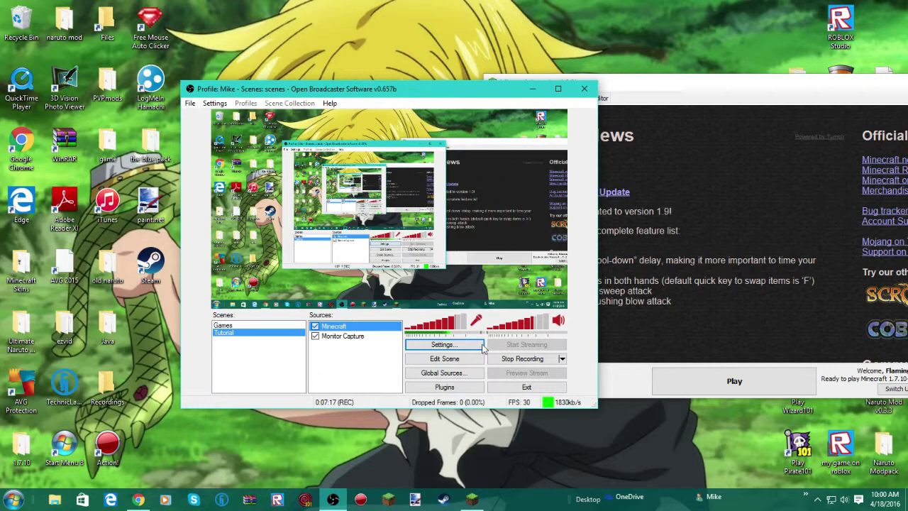
pyautogui.rightClick(341, 326)
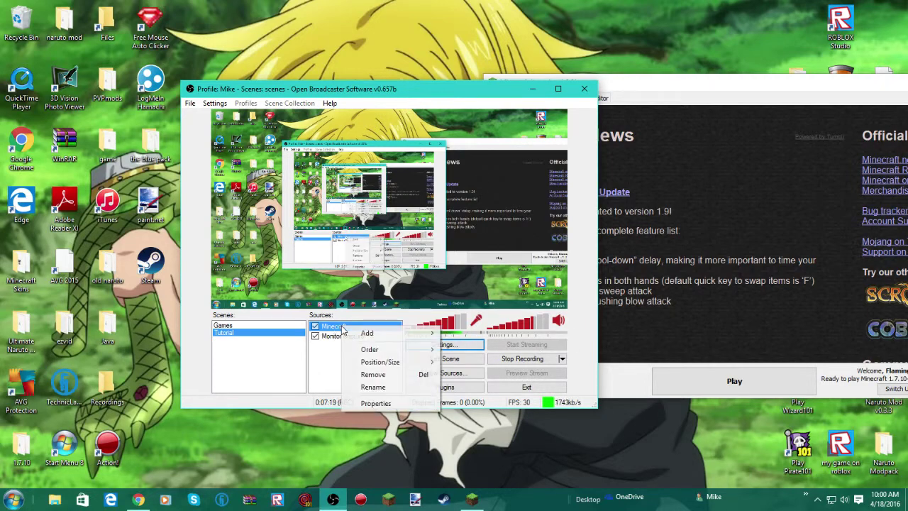
pyautogui.click(370, 399)
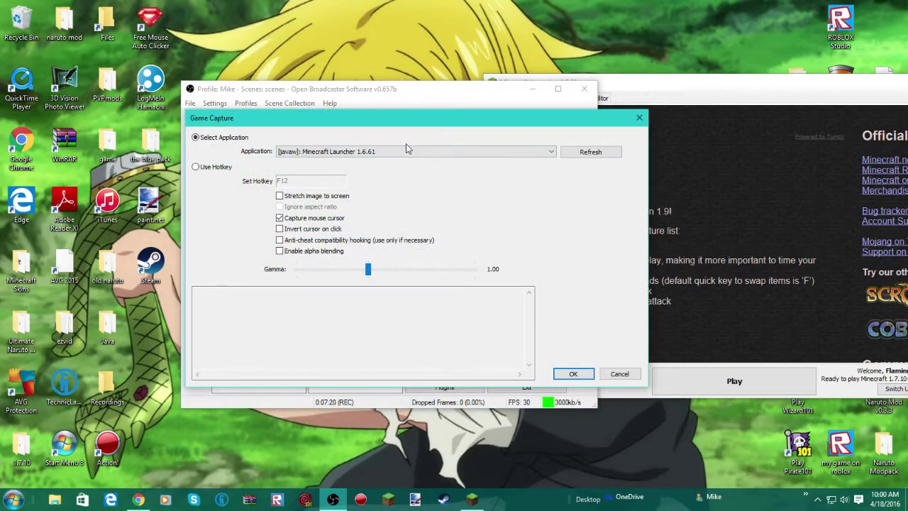
pyautogui.click(577, 373)
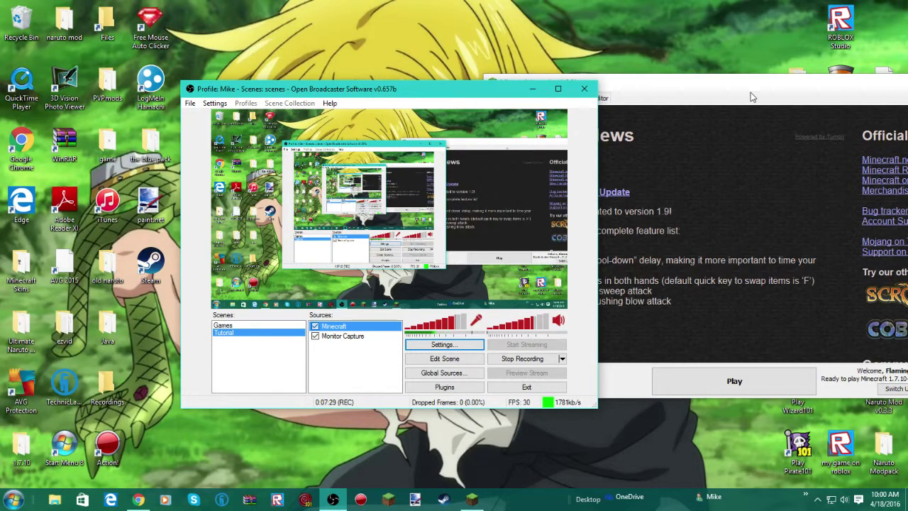
# Minimize the Minecraft Launcher and delete the Tutorial scene, confirming the removal.
pyautogui.moveTo(751, 92); pyautogui.dragTo(452, 90)
pyautogui.click(684, 127)
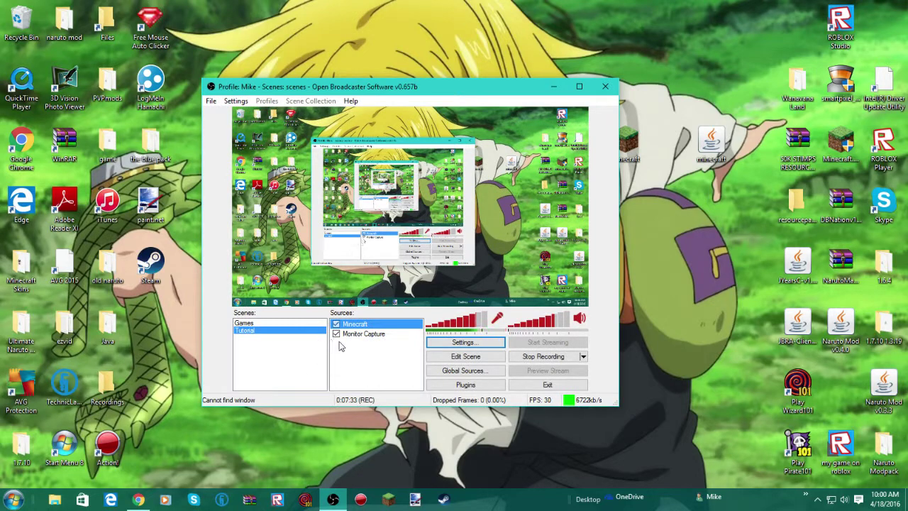
pyautogui.rightClick(272, 331)
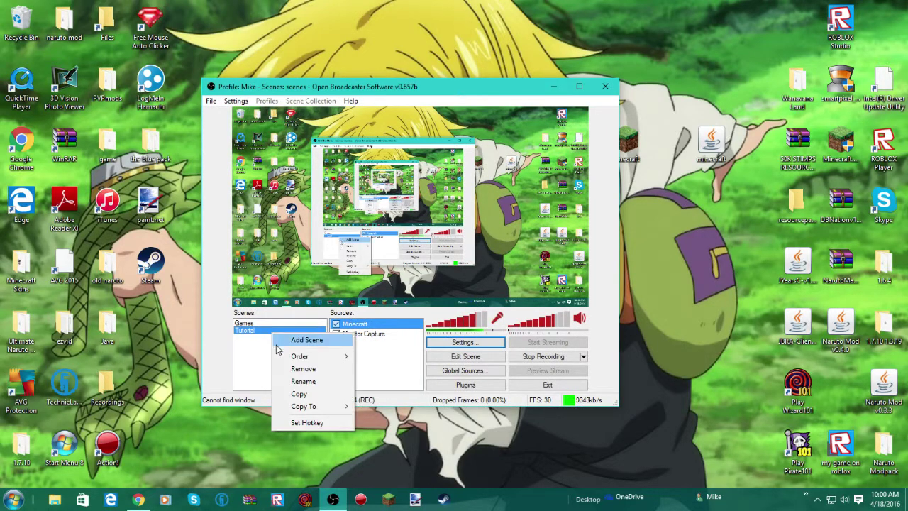
pyautogui.click(311, 369)
pyautogui.click(465, 287)
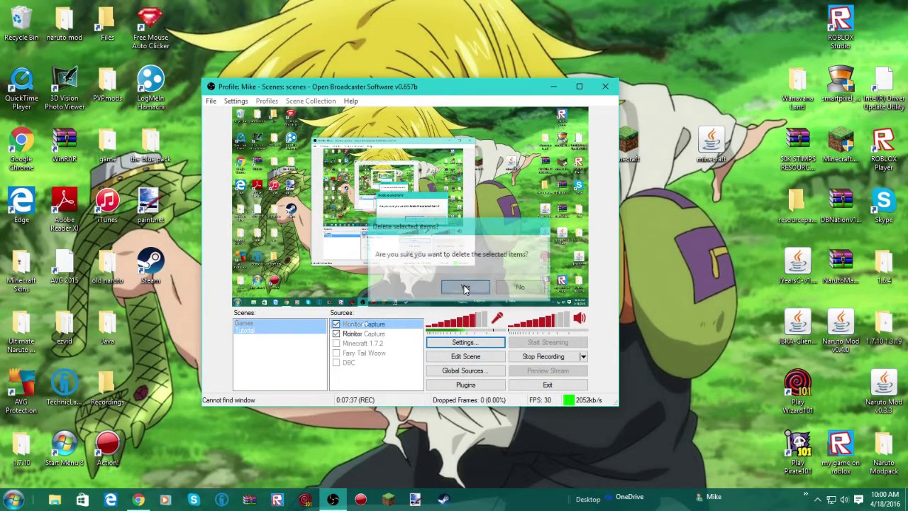
# Review the Encoding, Broadcast, Video, Audio, Hotkey and Advanced settings, then accept them with OK.
pyautogui.click(465, 341)
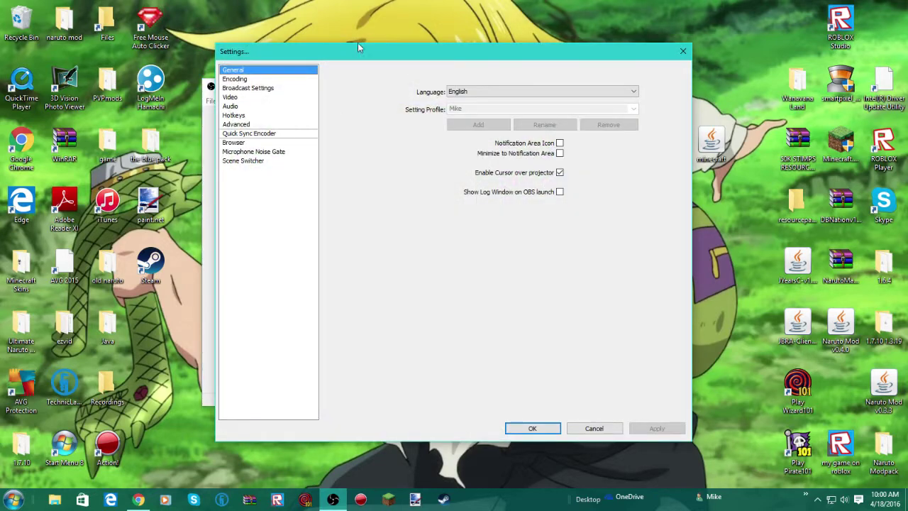
pyautogui.moveTo(357, 49); pyautogui.dragTo(559, 61)
pyautogui.click(440, 93)
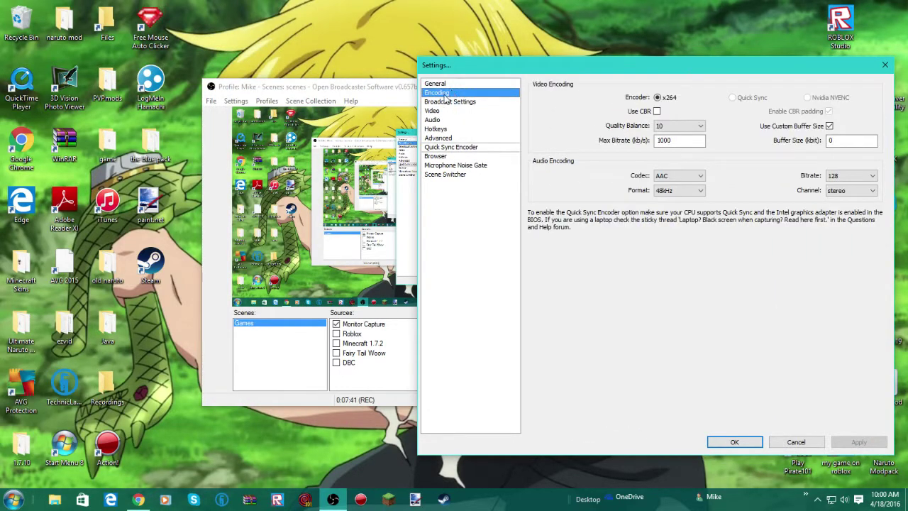
pyautogui.click(433, 103)
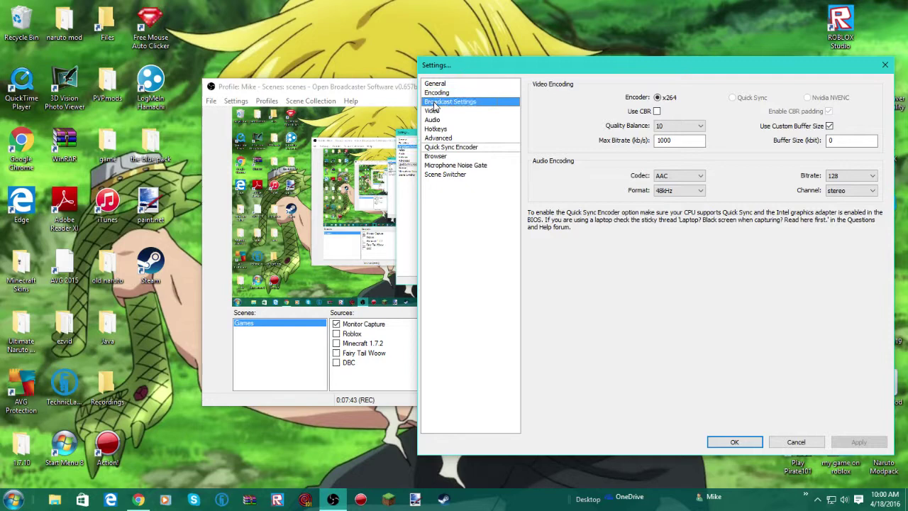
pyautogui.click(433, 110)
pyautogui.click(434, 120)
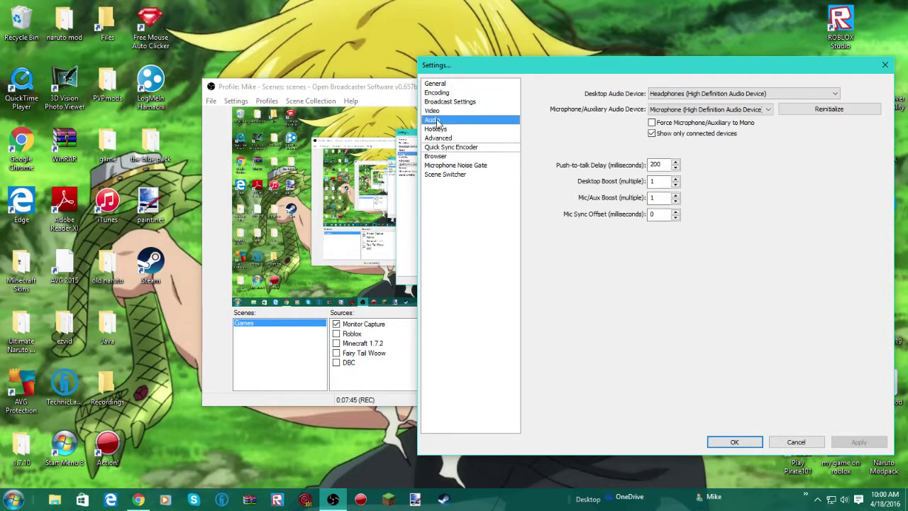
pyautogui.click(436, 129)
pyautogui.click(441, 138)
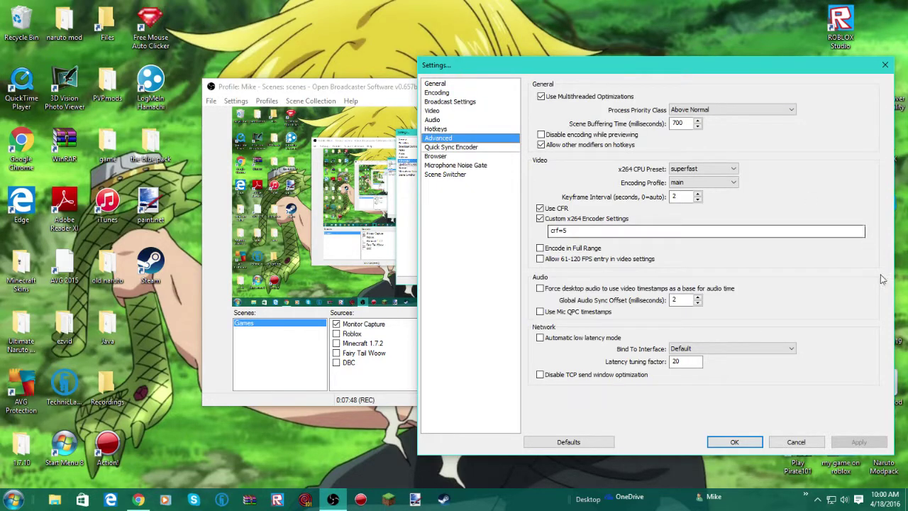
pyautogui.click(735, 442)
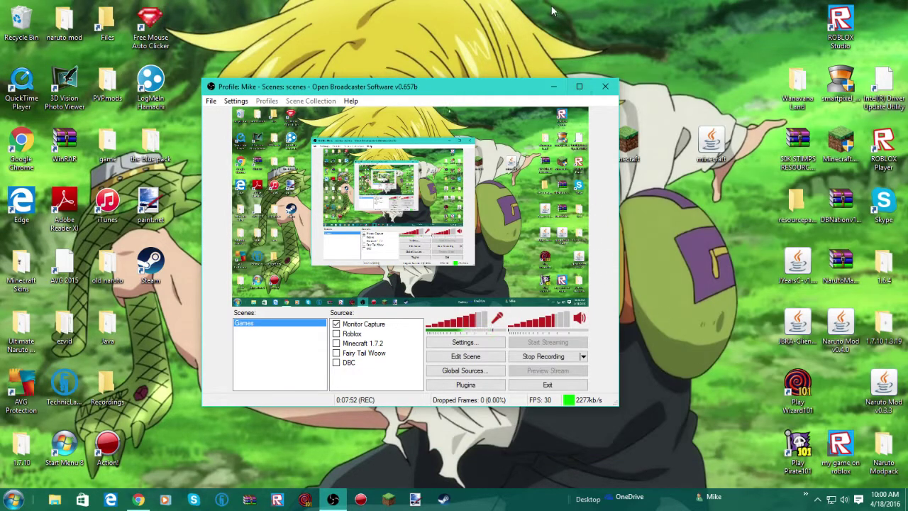